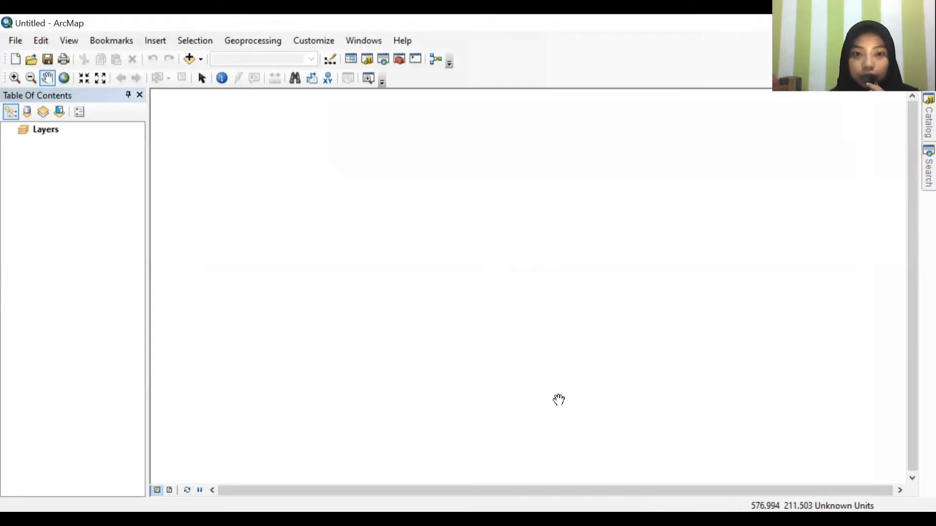
- Display the Georeferencing toolbar
{"action": "right_click", "coordinate": [524, 63]}
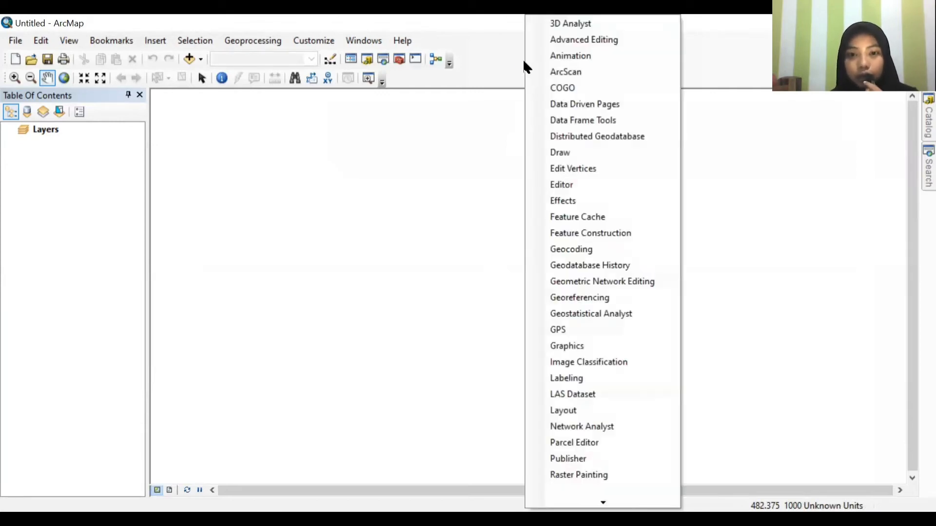
{"action": "left_click", "coordinate": [579, 301]}
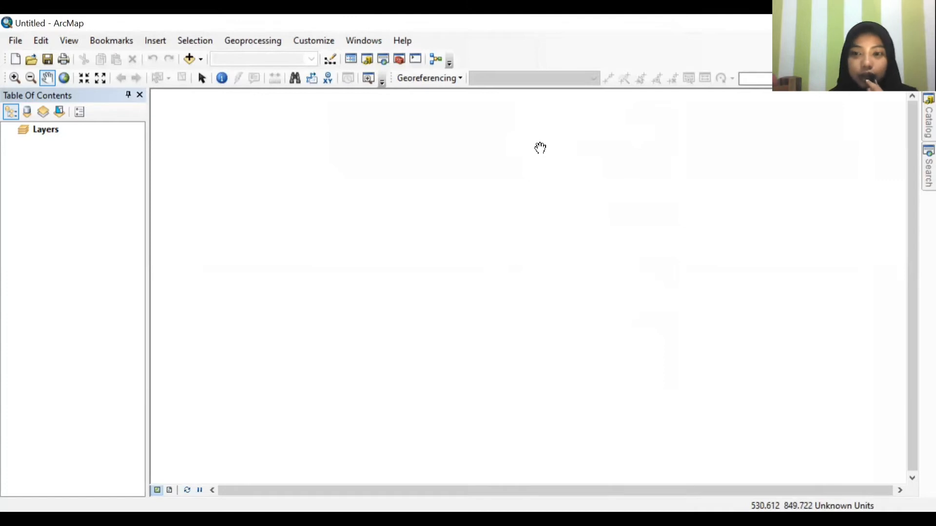
{"action": "left_click_drag", "start_coordinate": [540, 150], "coordinate": [540, 142]}
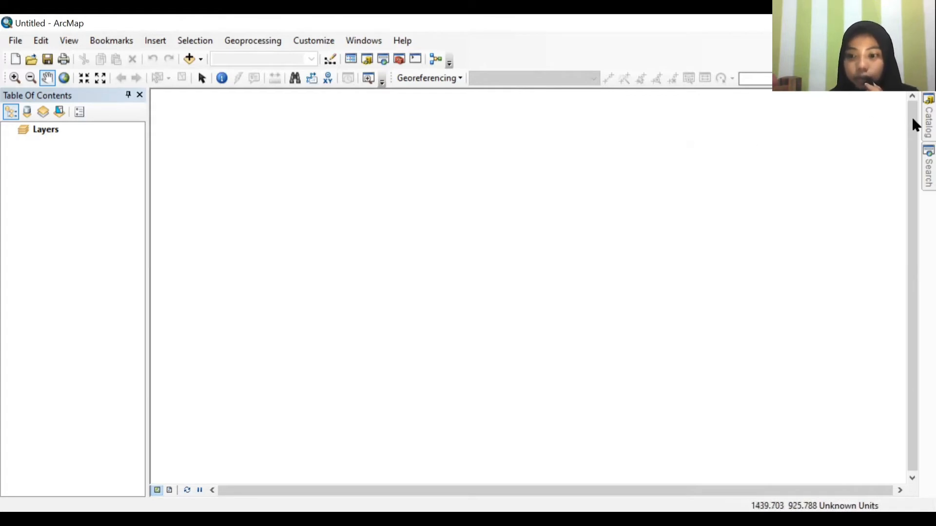
- Add a folder connection to D:\Pictures\REKTIFIKASI in the Catalog
{"action": "mouse_move", "coordinate": [913, 121]}
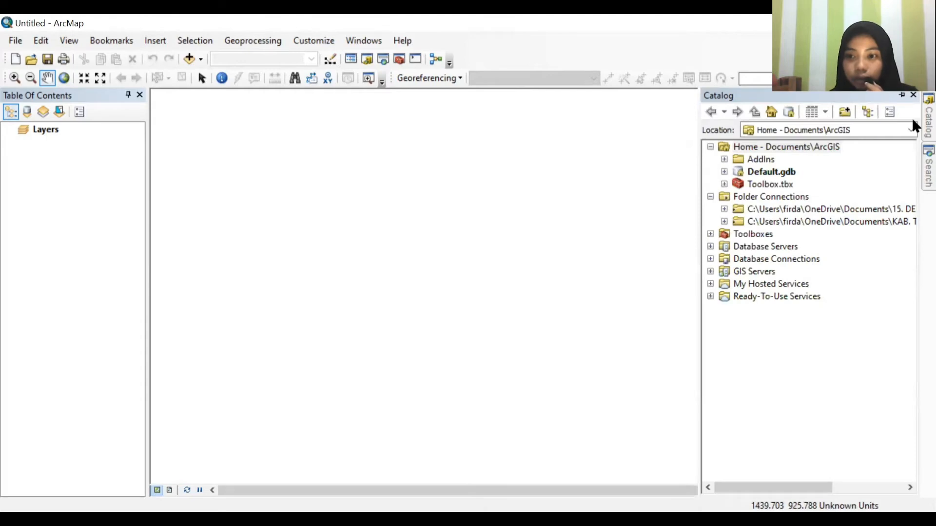
{"action": "right_click", "coordinate": [787, 199]}
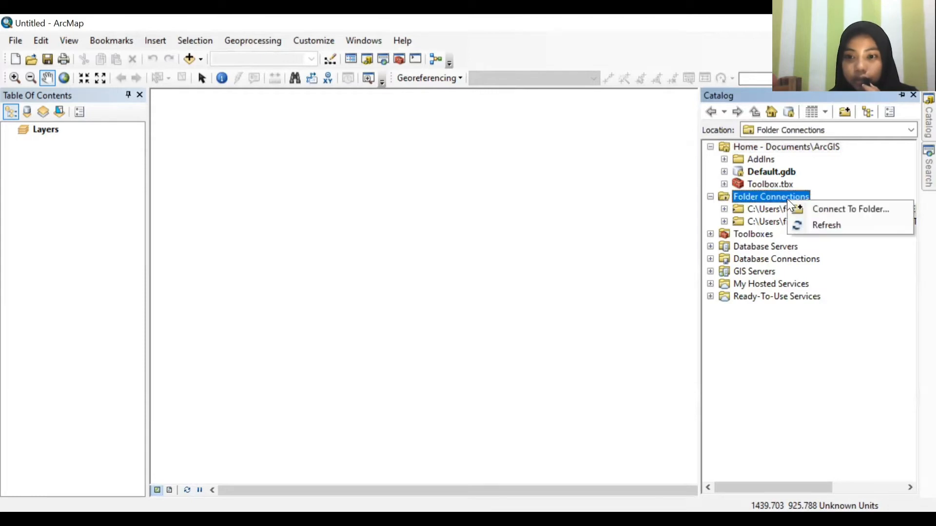
{"action": "left_click", "coordinate": [804, 208]}
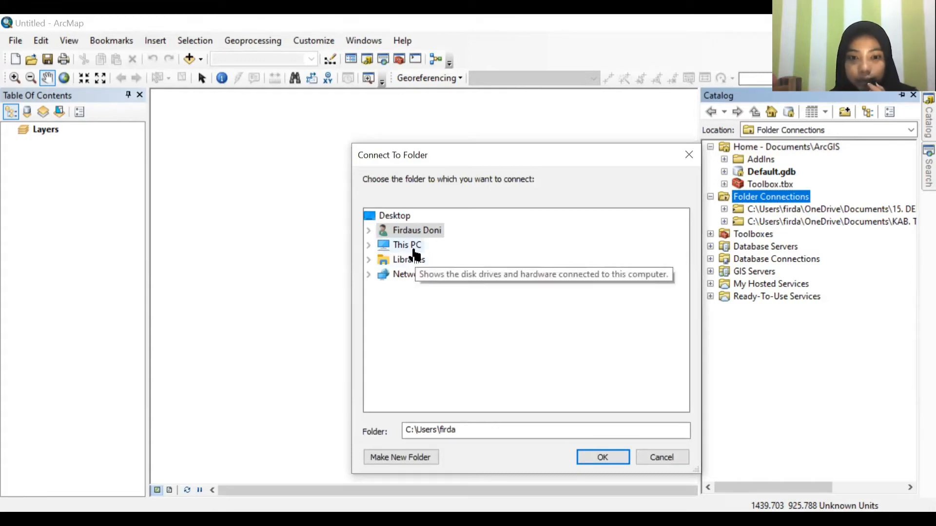
{"action": "double_click", "coordinate": [414, 249]}
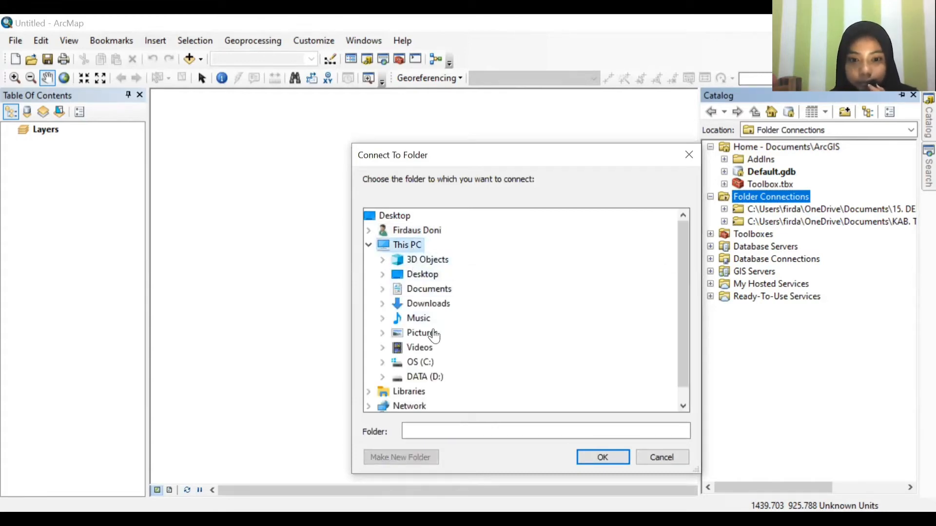
{"action": "double_click", "coordinate": [424, 377]}
{"action": "double_click", "coordinate": [428, 363]}
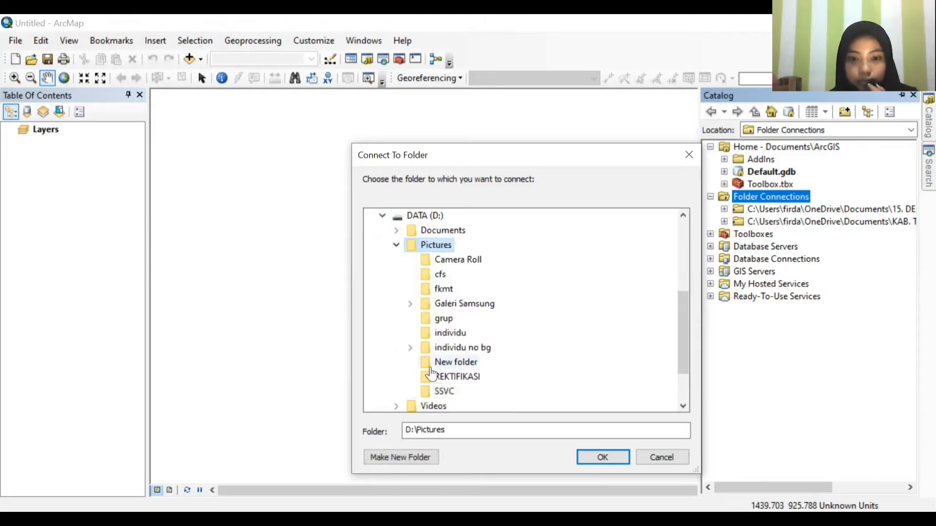
{"action": "left_click", "coordinate": [475, 380]}
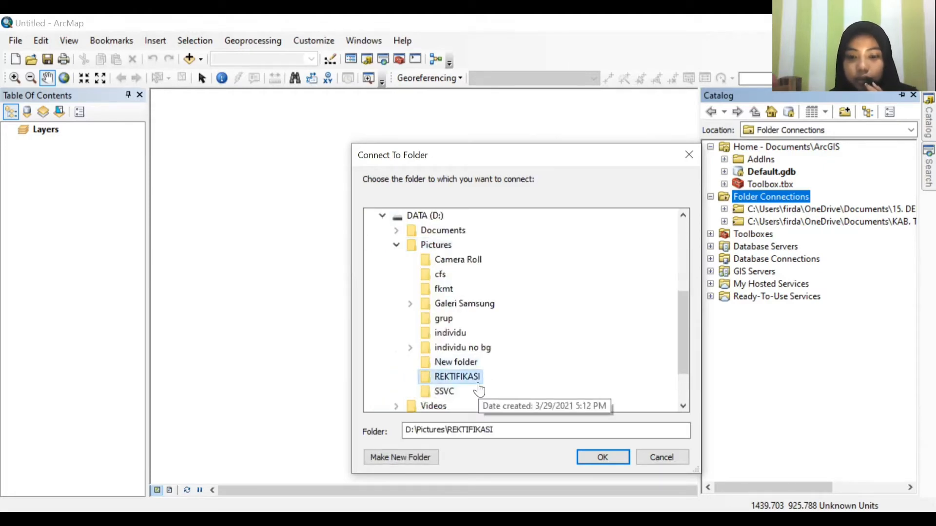
{"action": "left_click", "coordinate": [595, 456]}
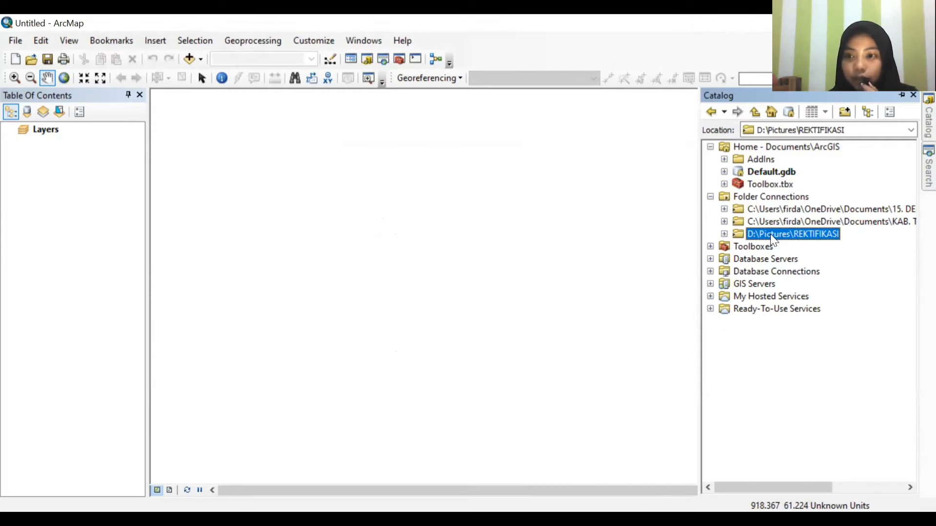
- Add peta.jpg from the REKTIFIKASI folder to the map layers and acknowledge the missing spatial reference
{"action": "double_click", "coordinate": [770, 234]}
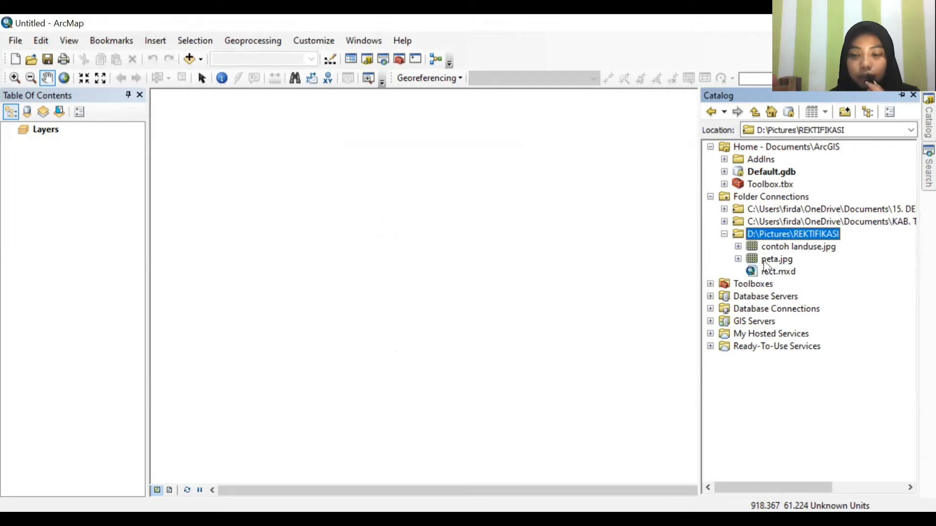
{"action": "left_click_drag", "start_coordinate": [764, 260], "coordinate": [345, 265]}
{"action": "left_click_drag", "start_coordinate": [159, 261], "coordinate": [89, 242]}
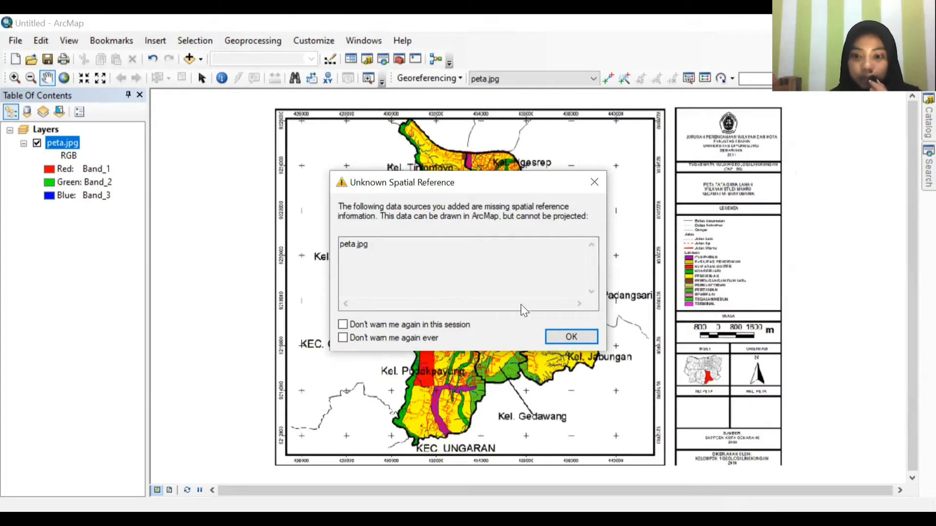
{"action": "left_click", "coordinate": [560, 337]}
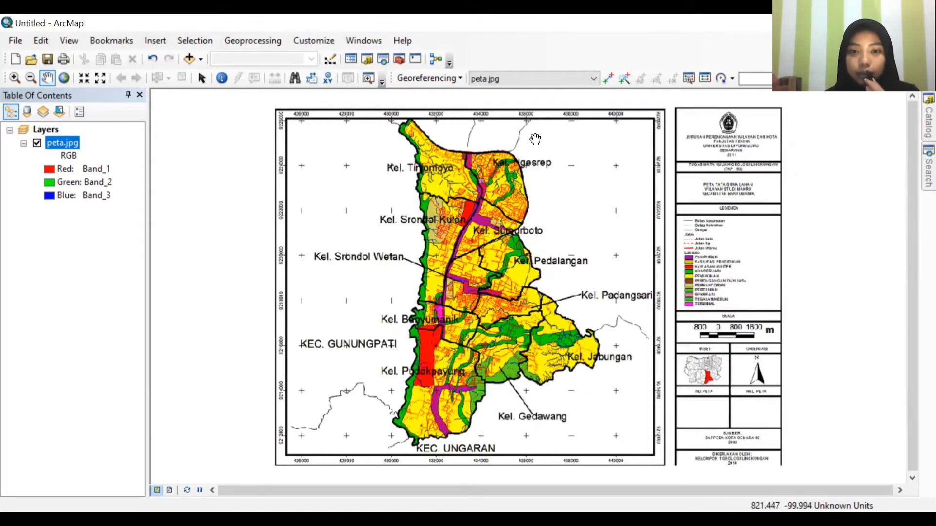
- Inspect the map image up close and identify the pixel values of the yellow area beside Kel. Jabungan
{"action": "left_click_drag", "start_coordinate": [620, 361], "coordinate": [545, 343]}
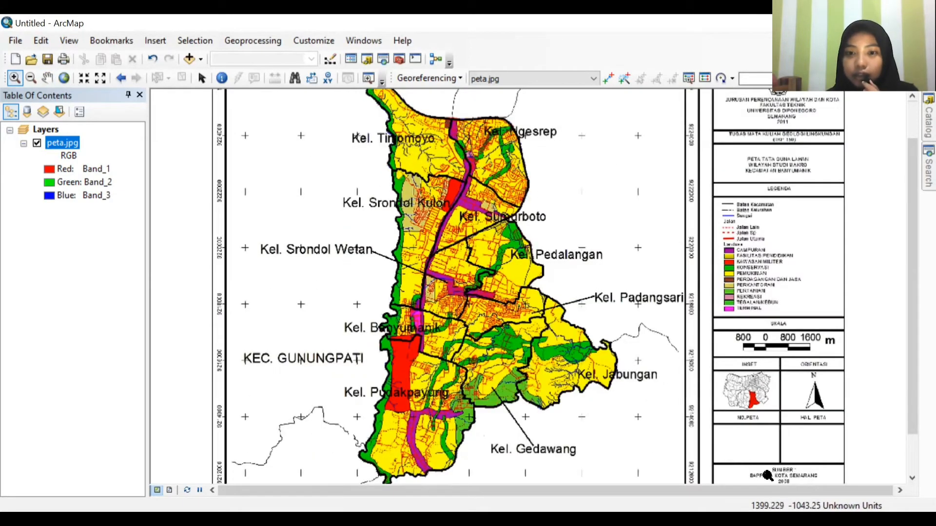
{"action": "left_click", "coordinate": [697, 331]}
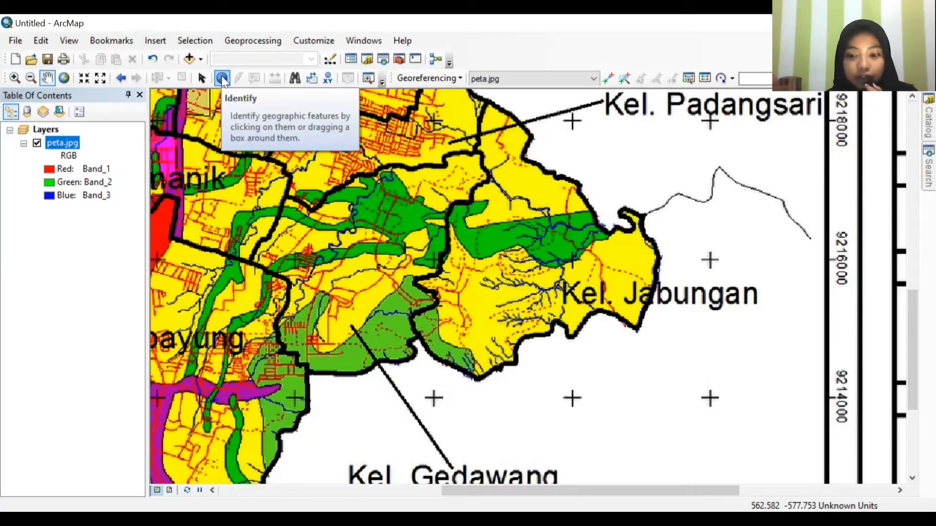
{"action": "left_click", "coordinate": [222, 78]}
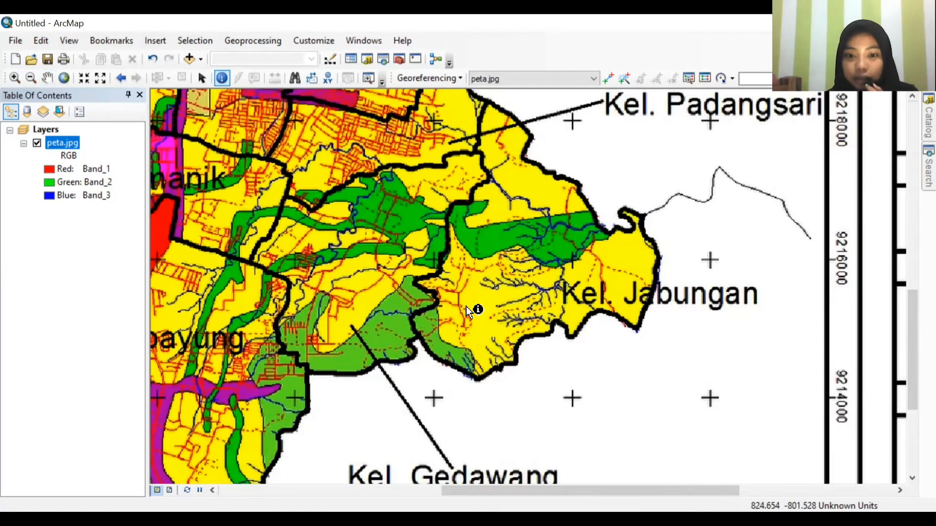
{"action": "left_click", "coordinate": [481, 303]}
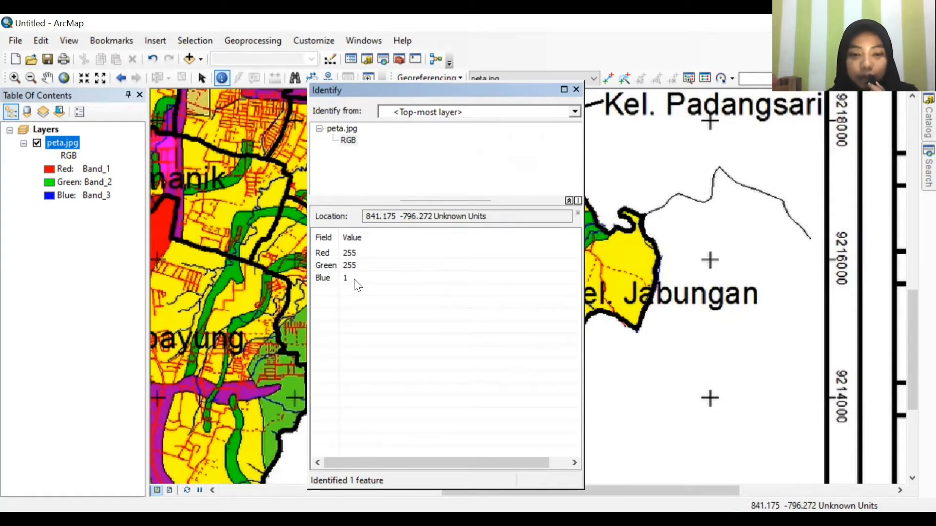
{"action": "left_click", "coordinate": [576, 90]}
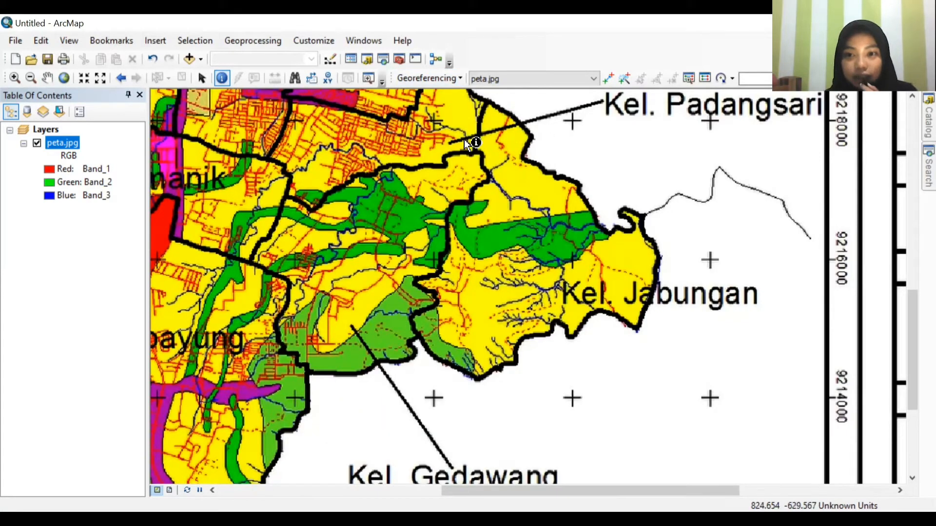
- Turn off Auto Adjust for the georeferencing of peta.jpg
{"action": "left_click", "coordinate": [459, 79]}
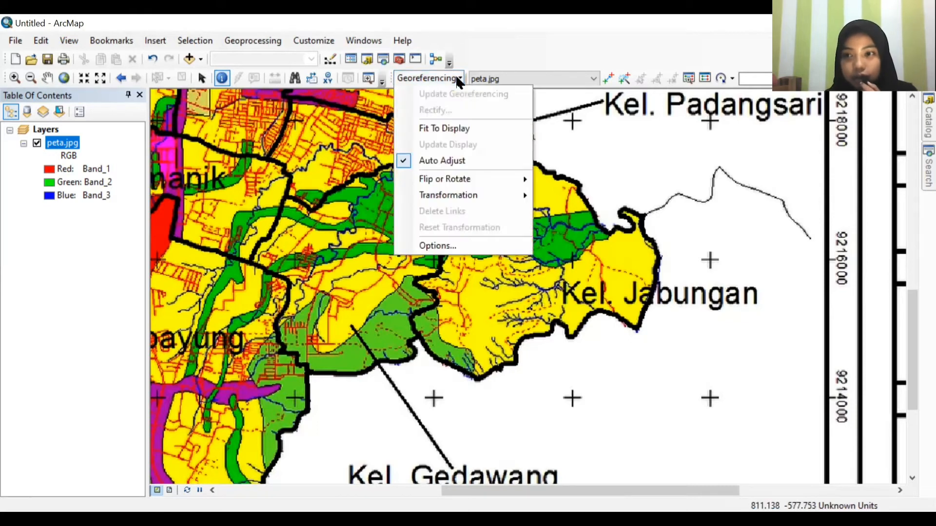
{"action": "left_click", "coordinate": [435, 161]}
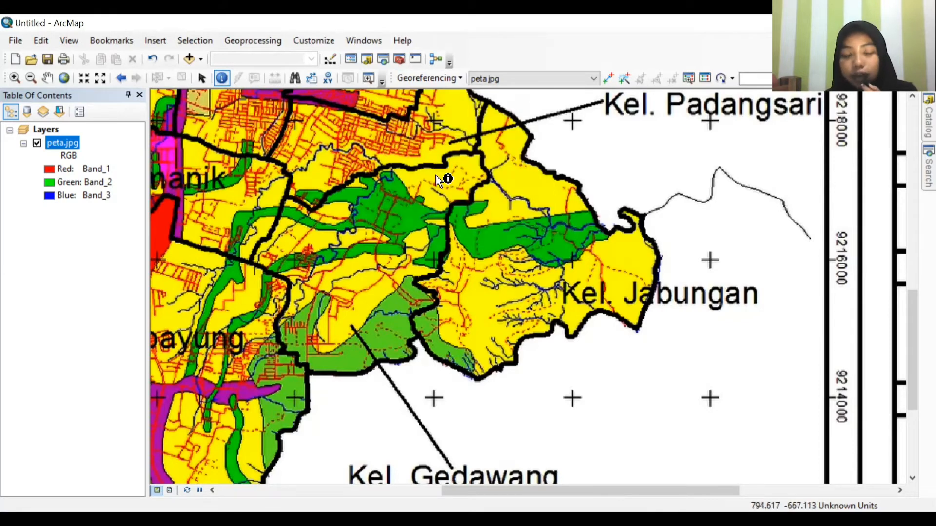
{"action": "left_click", "coordinate": [438, 183]}
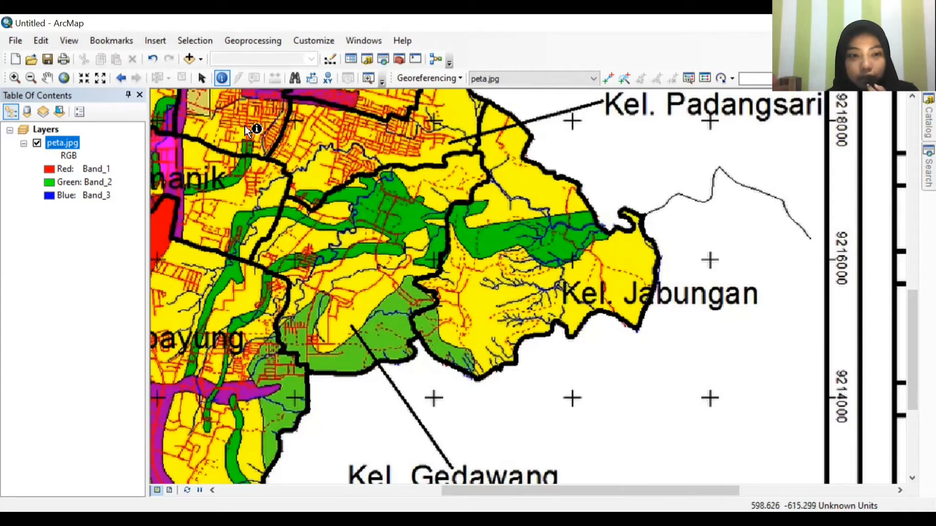
- Place the first control point on the grid cross at 426000, 9224000 near the map's upper-left corner
{"action": "left_click", "coordinate": [65, 77]}
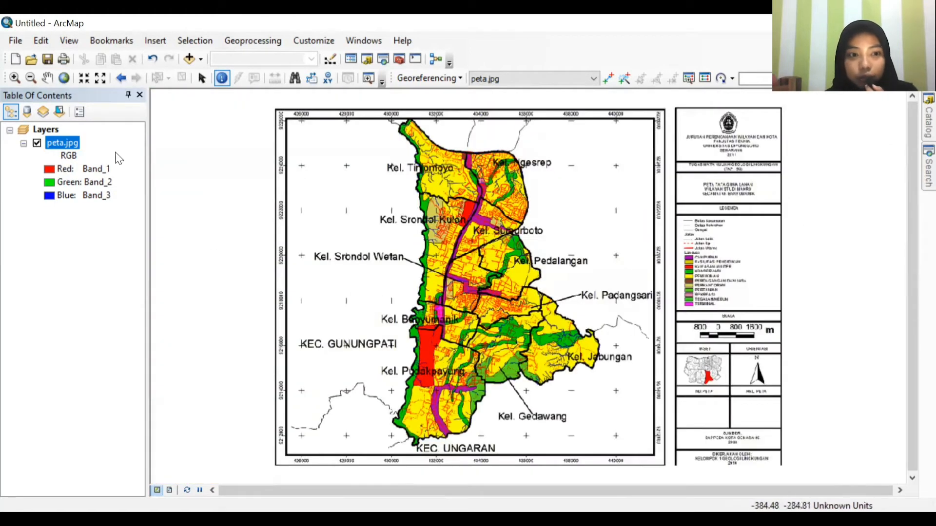
{"action": "left_click", "coordinate": [15, 77]}
{"action": "left_click_drag", "start_coordinate": [260, 102], "coordinate": [362, 185]}
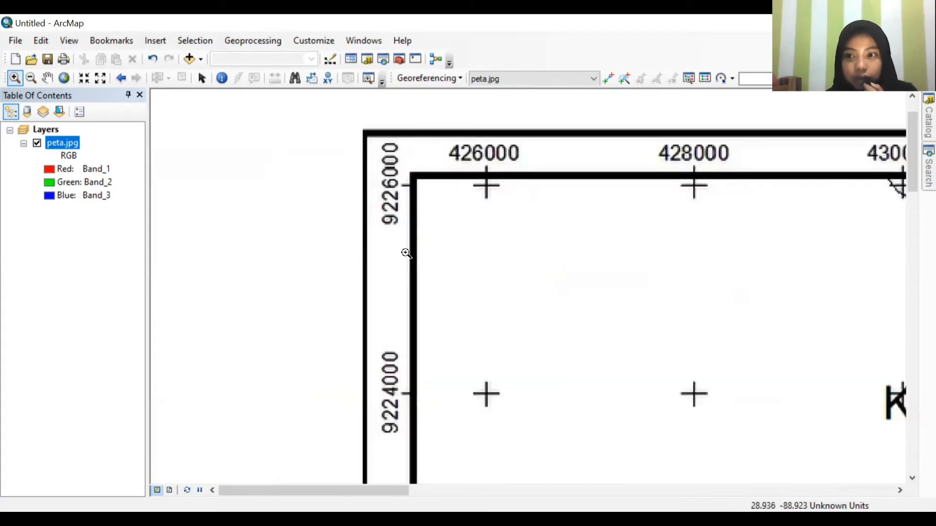
{"action": "left_click", "coordinate": [606, 82]}
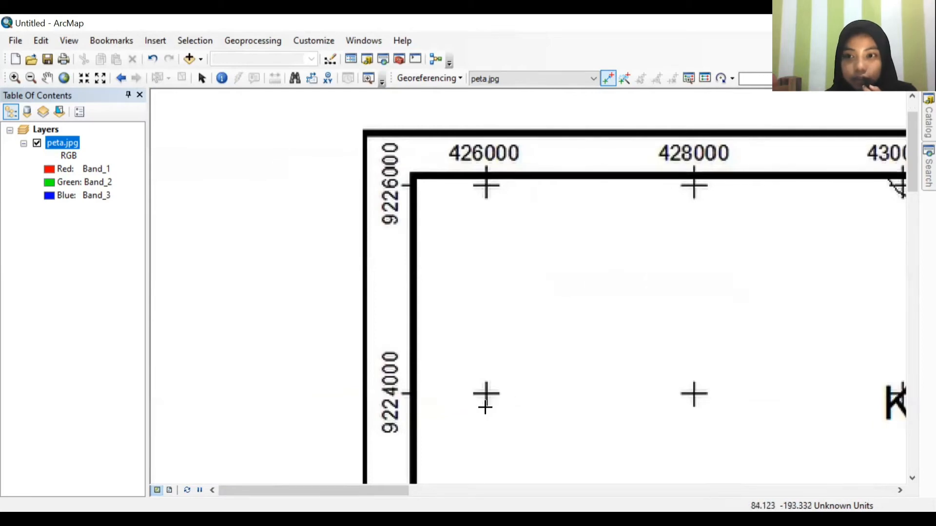
{"action": "scroll", "coordinate": [485, 394], "scroll_direction": "up", "scroll_amount": 1}
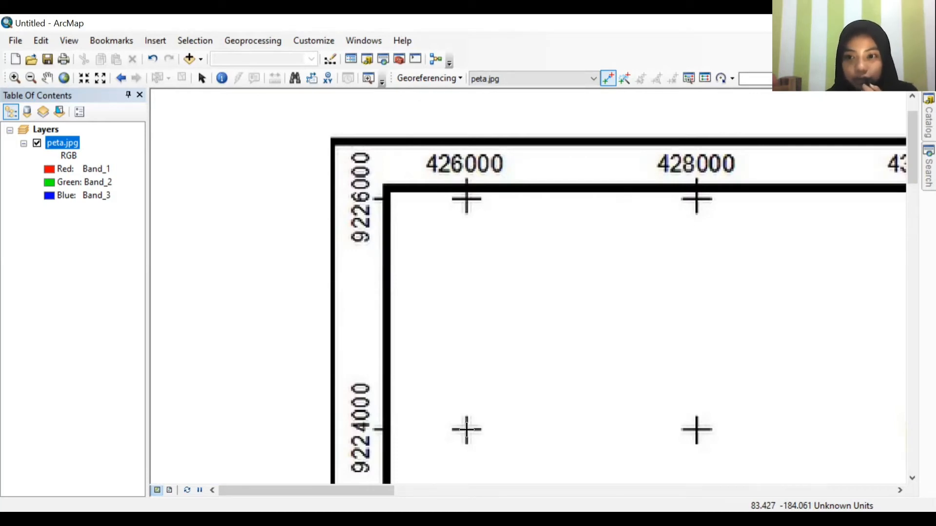
{"action": "left_click", "coordinate": [467, 429]}
- Enter X 426000 and Y 9224000 as the first control point's coordinates
{"action": "right_click", "coordinate": [467, 429]}
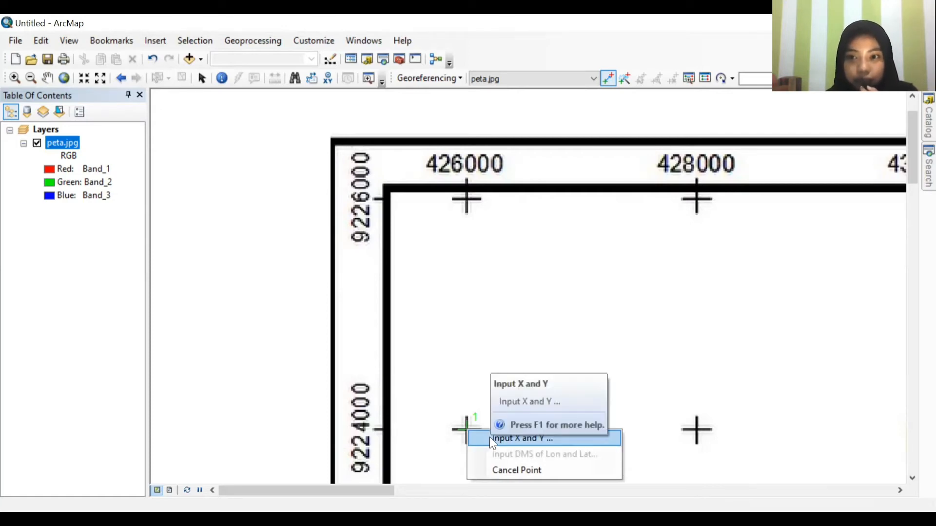
{"action": "left_click", "coordinate": [490, 437]}
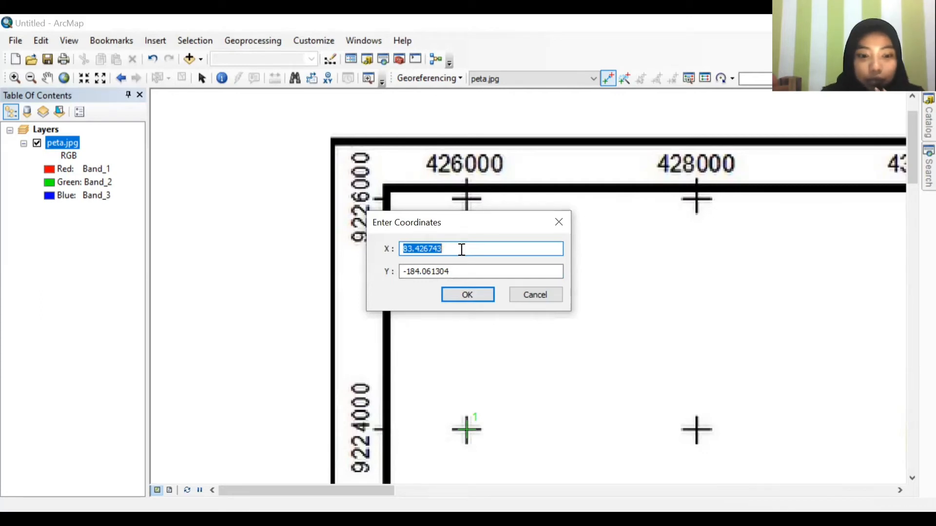
{"action": "type", "text": "426000"}
{"action": "key", "text": "Tab"}
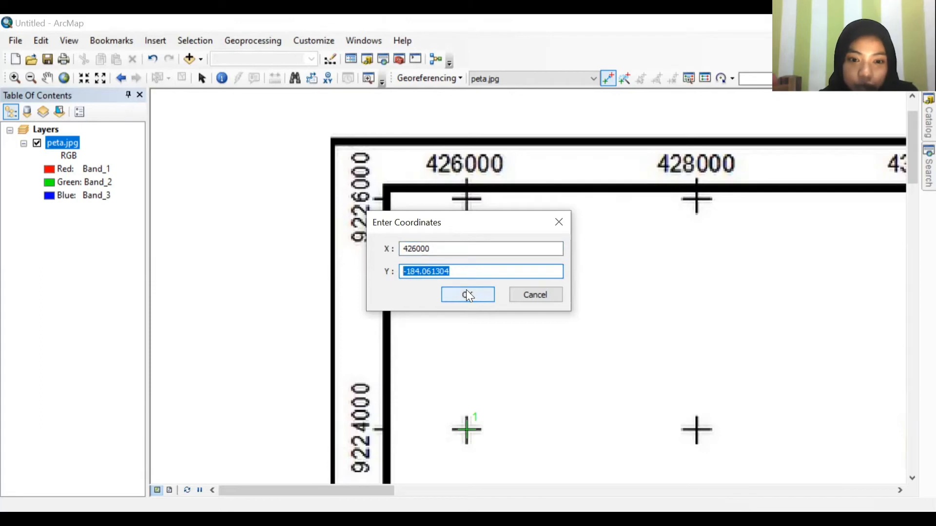
{"action": "type", "text": "9224000"}
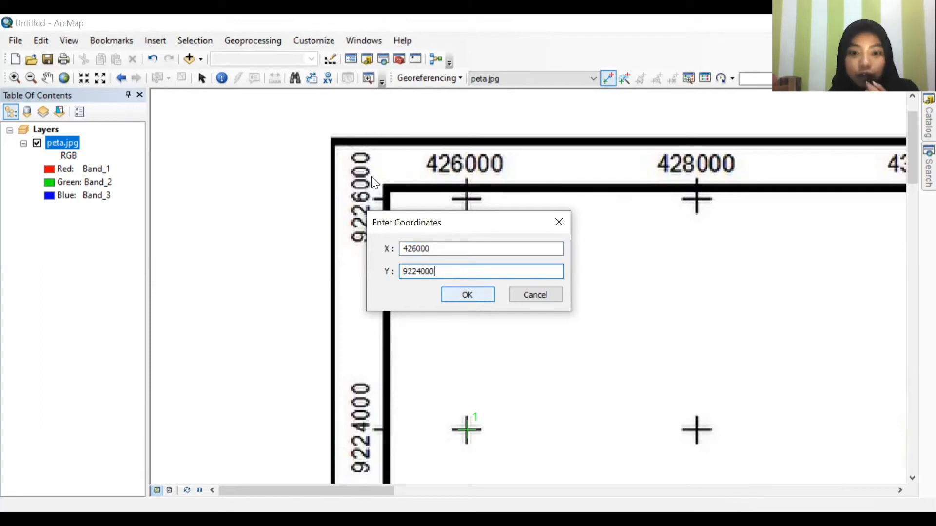
{"action": "left_click", "coordinate": [467, 295]}
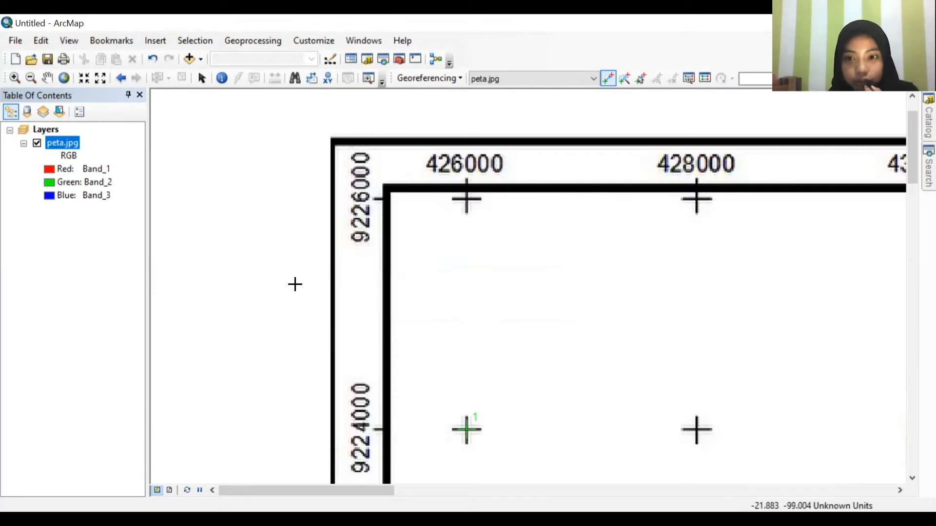
- Place the second control point on the grid cross at 440000, 9224000 near the map's upper-right corner
{"action": "left_click", "coordinate": [64, 79]}
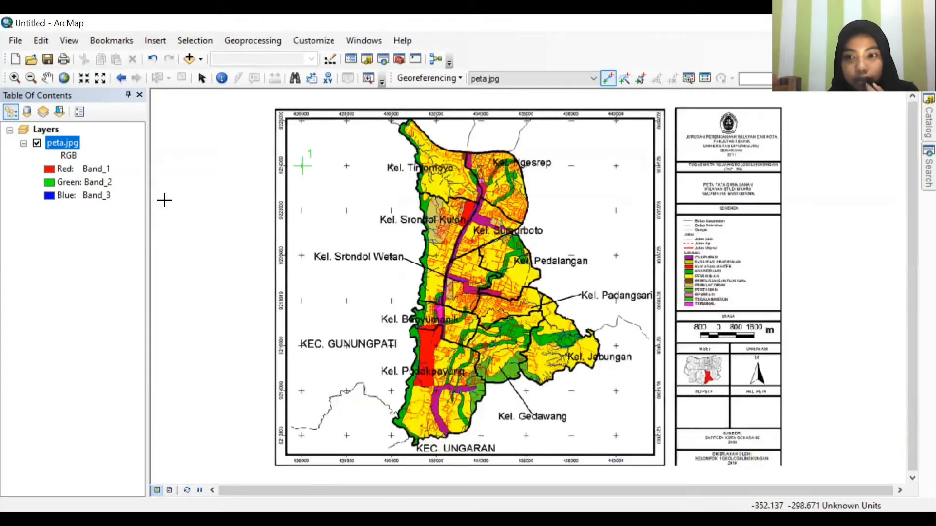
{"action": "left_click", "coordinate": [14, 77]}
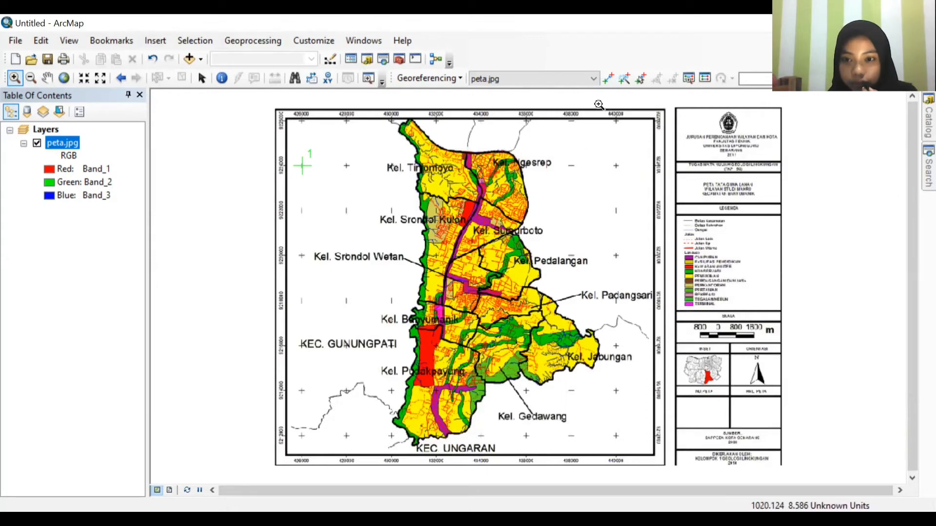
{"action": "left_click_drag", "start_coordinate": [597, 104], "coordinate": [674, 182]}
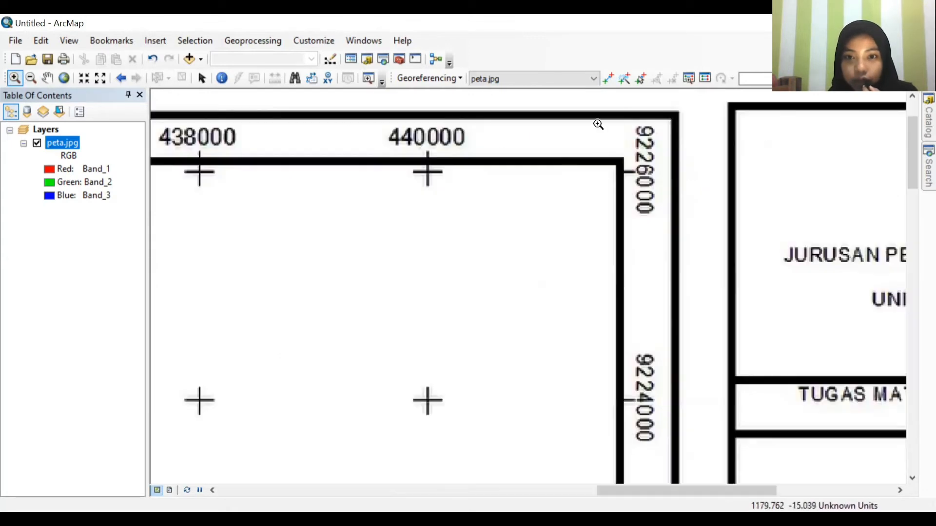
{"action": "left_click", "coordinate": [609, 80]}
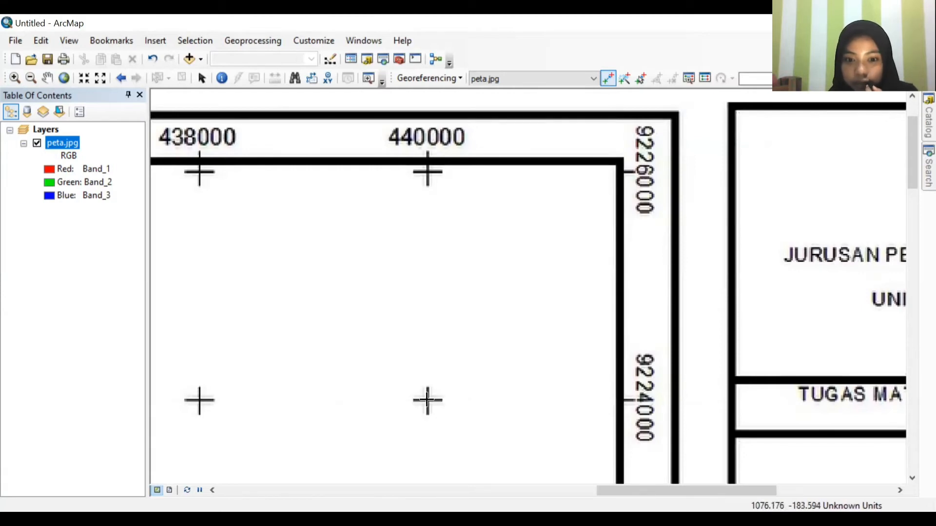
{"action": "left_click", "coordinate": [427, 400]}
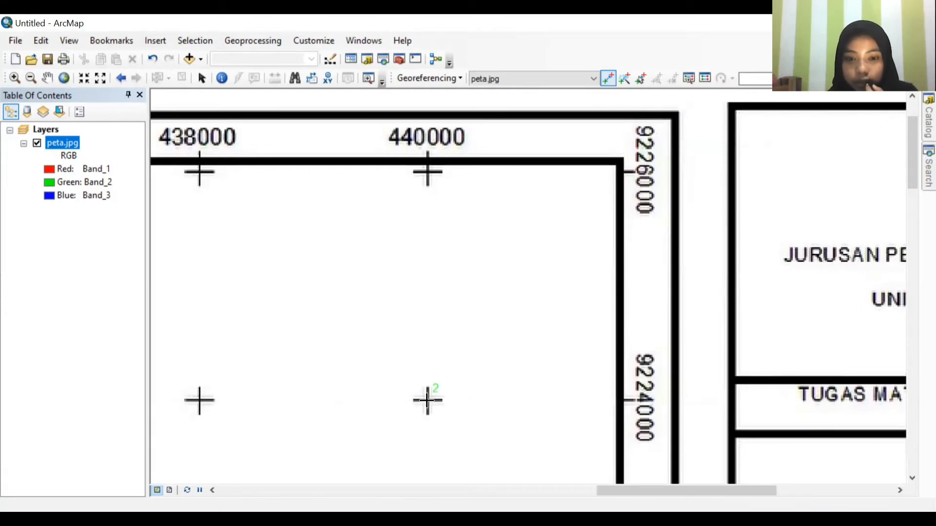
- Enter X 440000 and Y 9224000 as the second control point's coordinates
{"action": "right_click", "coordinate": [427, 399]}
{"action": "left_click", "coordinate": [468, 409]}
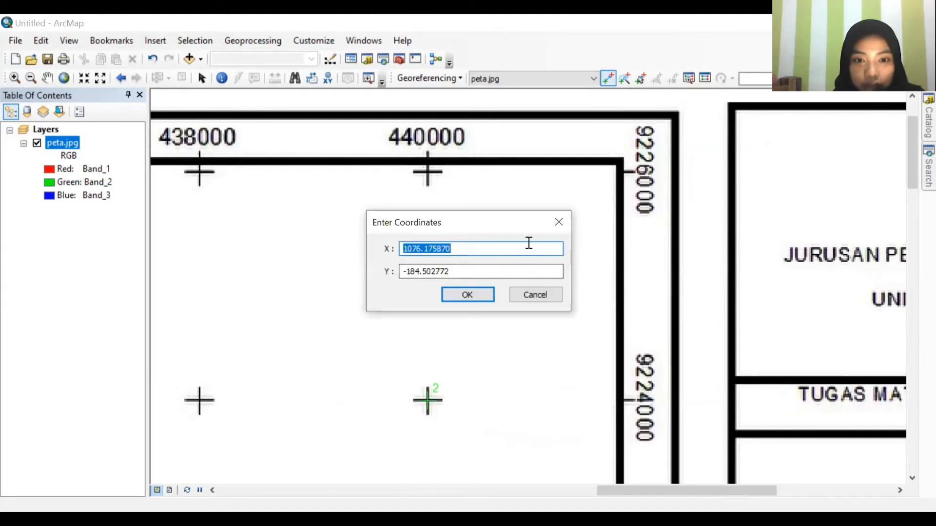
{"action": "type", "text": "44"}
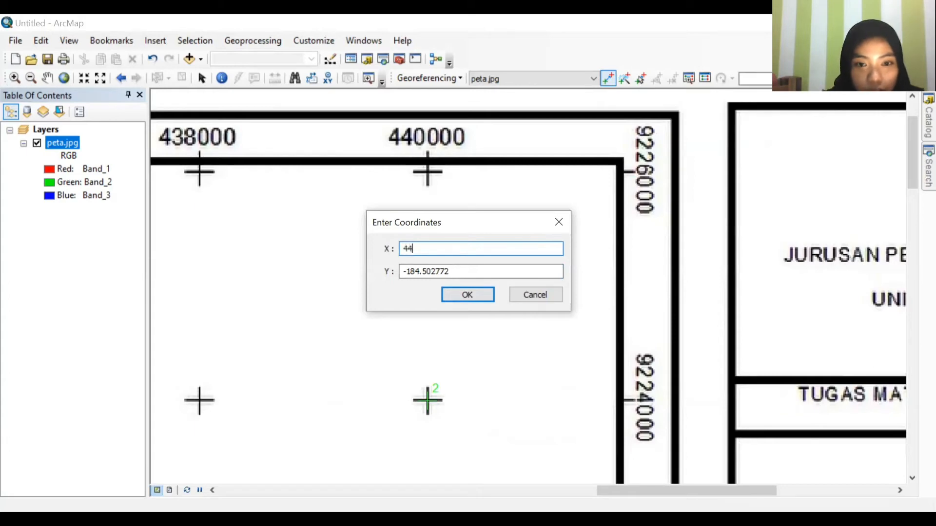
{"action": "type", "text": "0000"}
{"action": "key", "text": "Tab"}
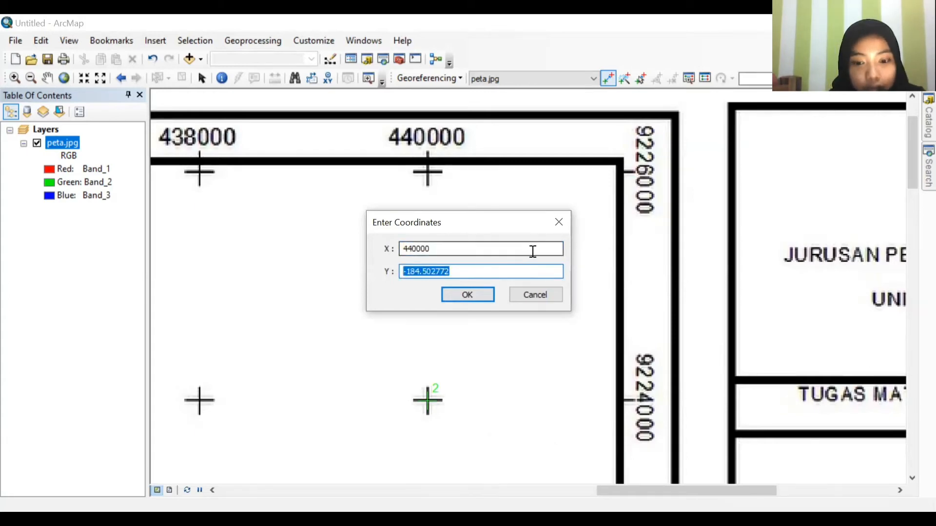
{"action": "type", "text": "922"}
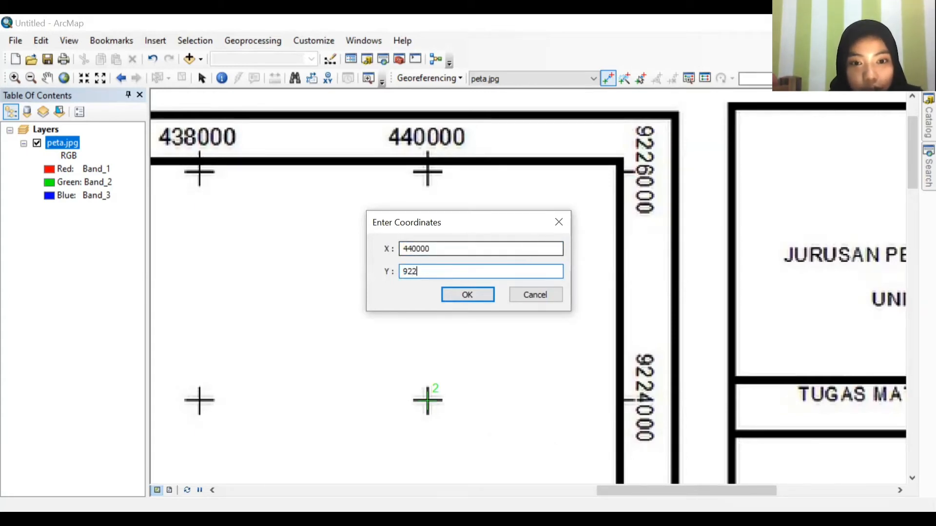
{"action": "type", "text": "4000"}
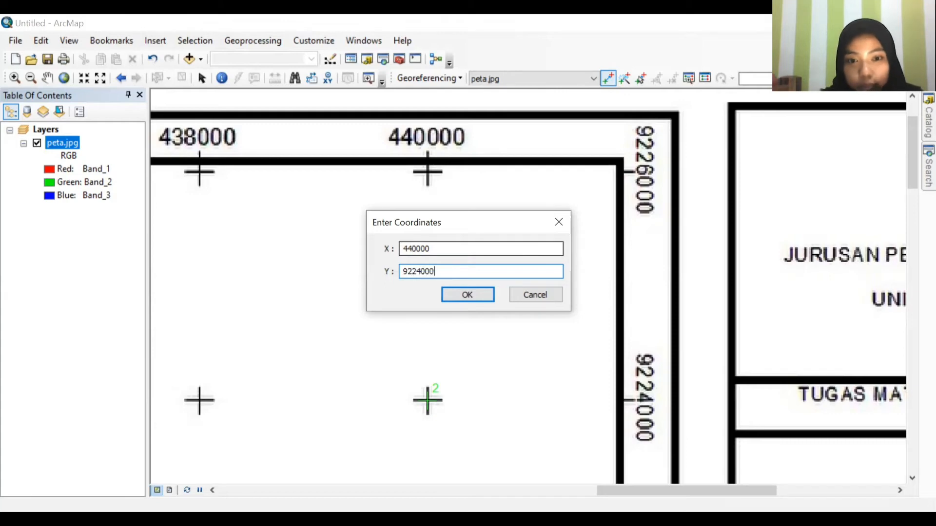
{"action": "left_click", "coordinate": [485, 297]}
- Place the third control point on the grid cross at 426000, 9212000 near the map's lower-left corner
{"action": "left_click", "coordinate": [65, 81]}
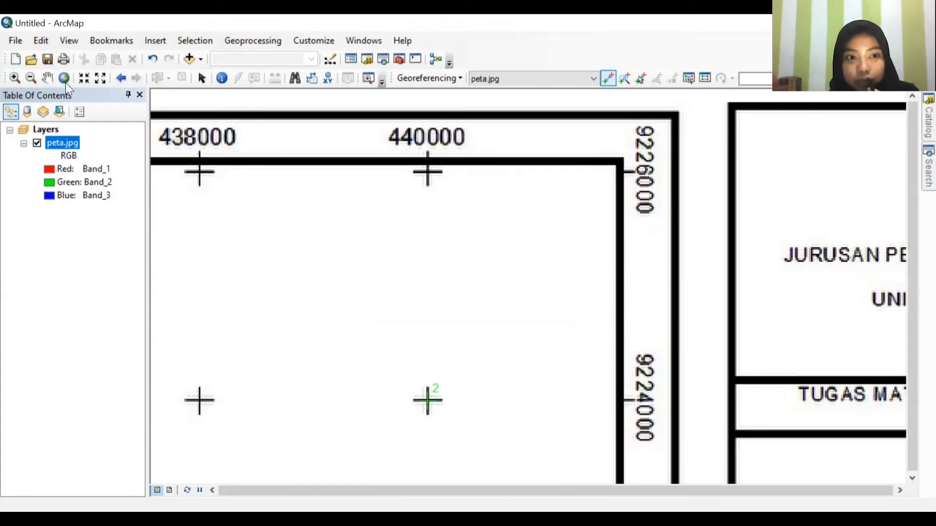
{"action": "left_click", "coordinate": [10, 79]}
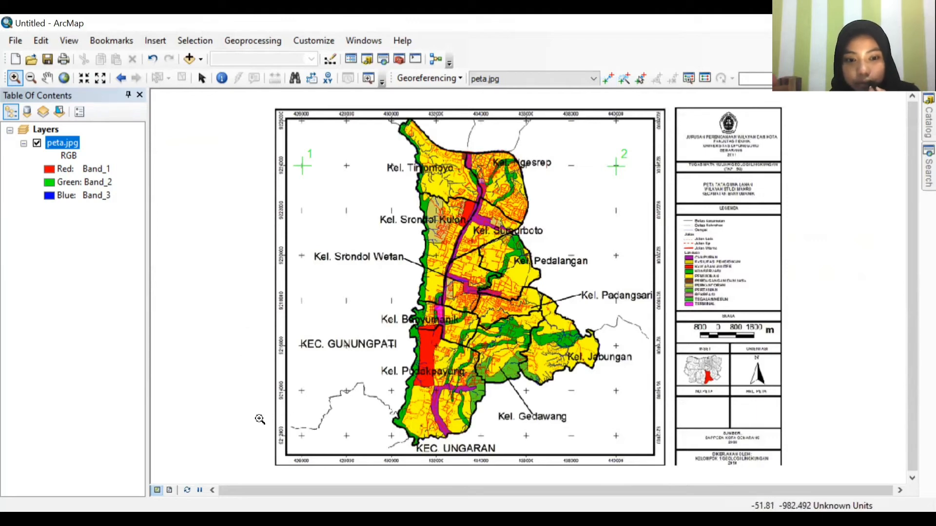
{"action": "left_click_drag", "start_coordinate": [258, 418], "coordinate": [367, 481]}
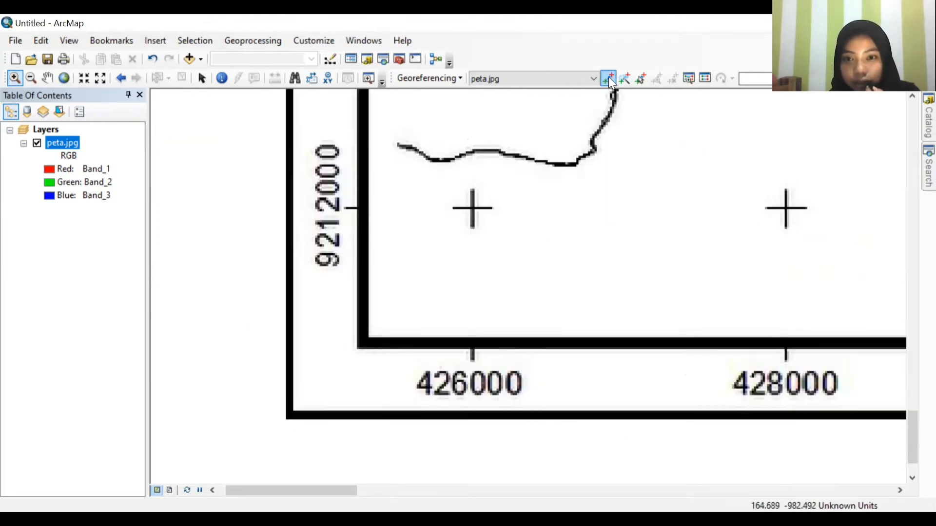
{"action": "left_click", "coordinate": [609, 78]}
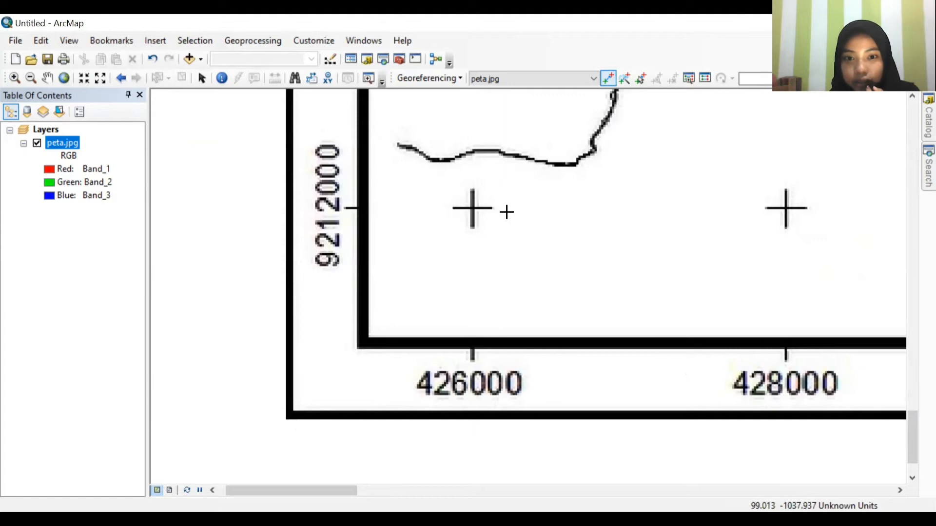
{"action": "left_click", "coordinate": [472, 207]}
- Enter X 426000 and Y 9212000 as the third control point's coordinates
{"action": "right_click", "coordinate": [472, 208]}
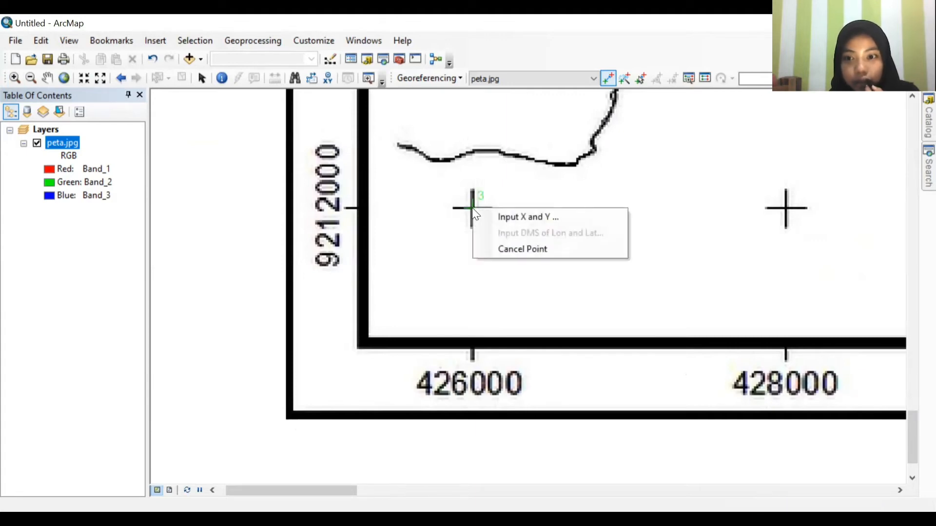
{"action": "left_click", "coordinate": [486, 215]}
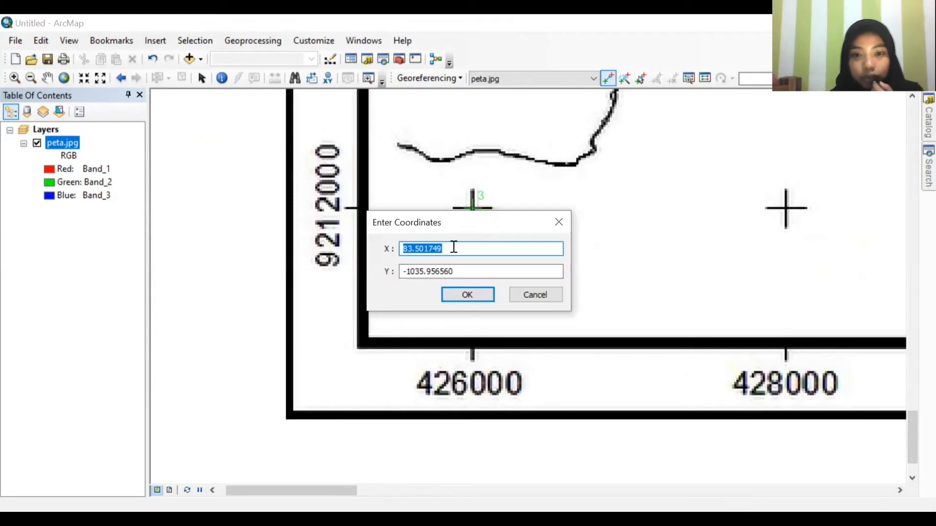
{"action": "type", "text": "42"}
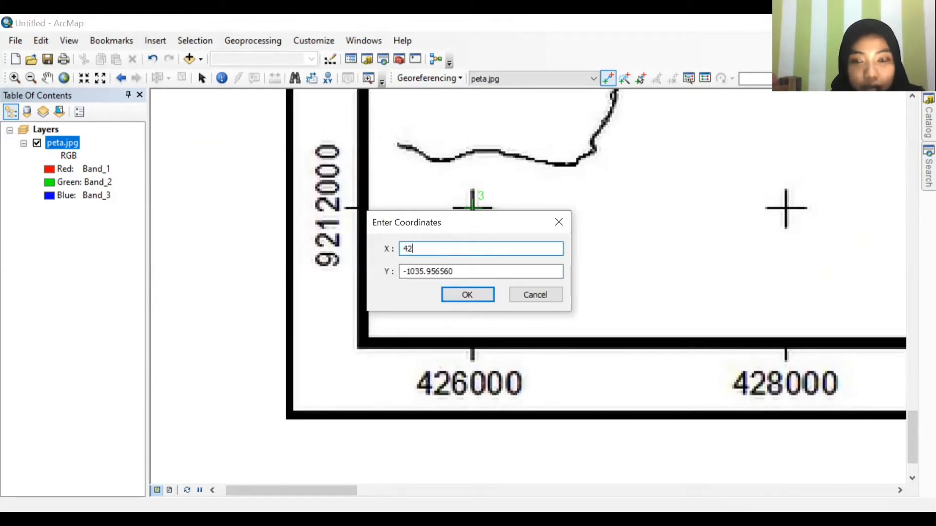
{"action": "type", "text": "6000"}
{"action": "key", "text": "Tab"}
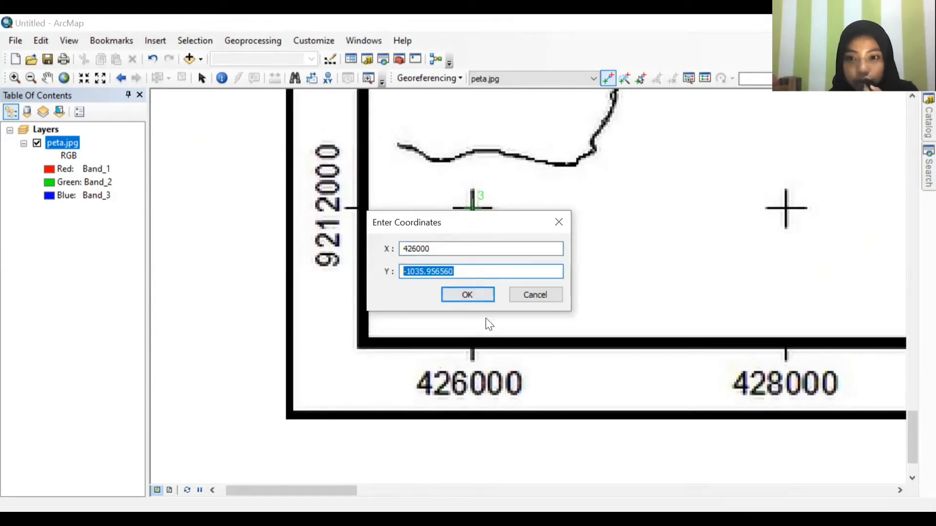
{"action": "type", "text": "9"}
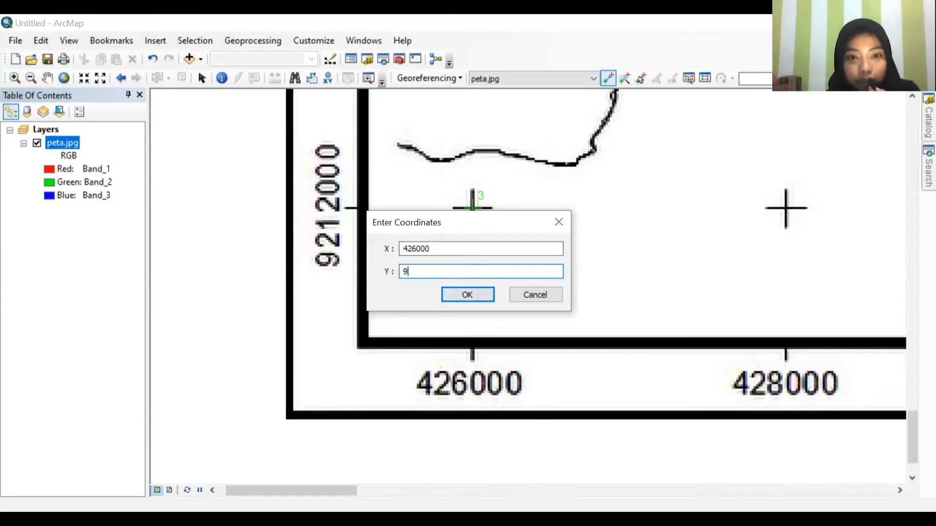
{"action": "type", "text": "212"}
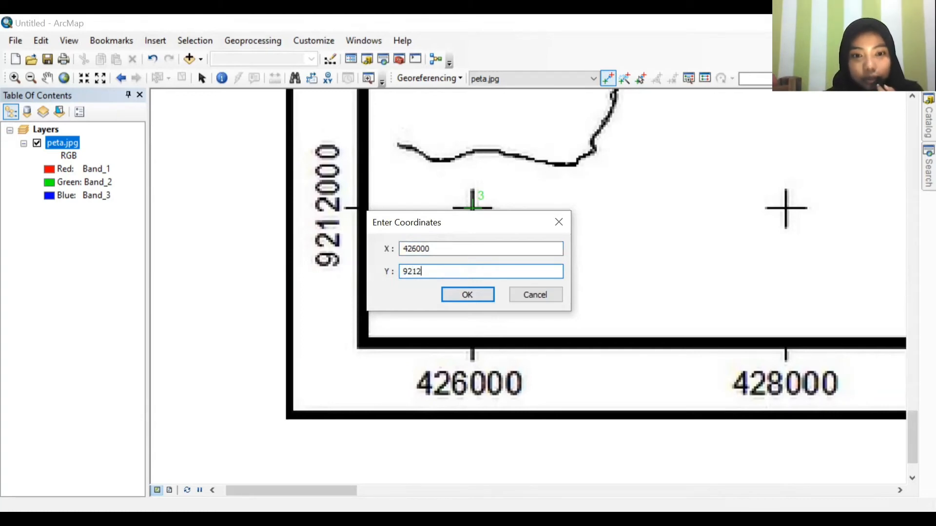
{"action": "type", "text": "000"}
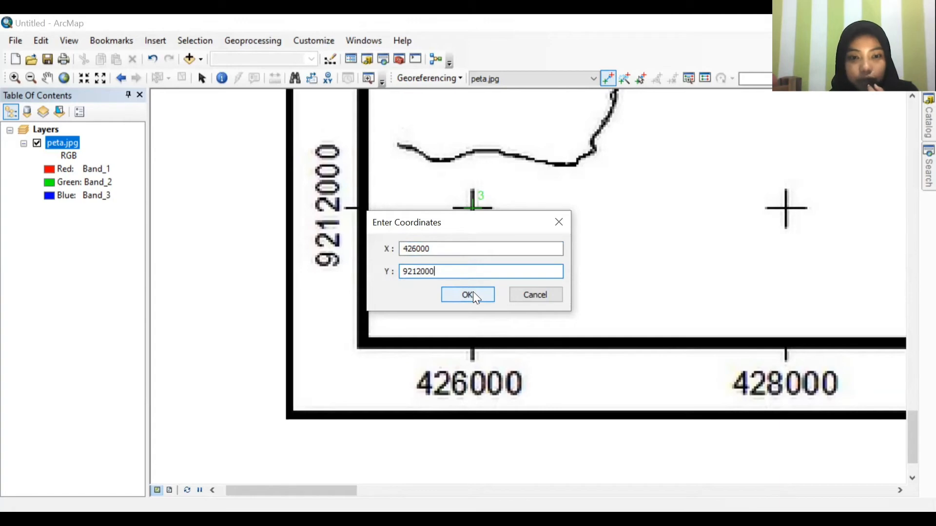
{"action": "left_click", "coordinate": [474, 292]}
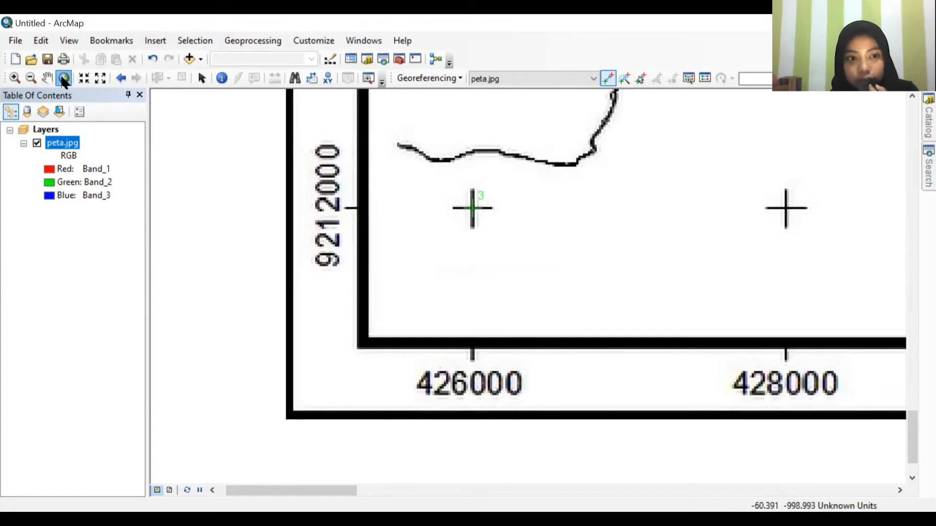
- Place the fourth control point on the grid cross at 440000, 9212000 near the map's lower-right corner
{"action": "left_click", "coordinate": [63, 79]}
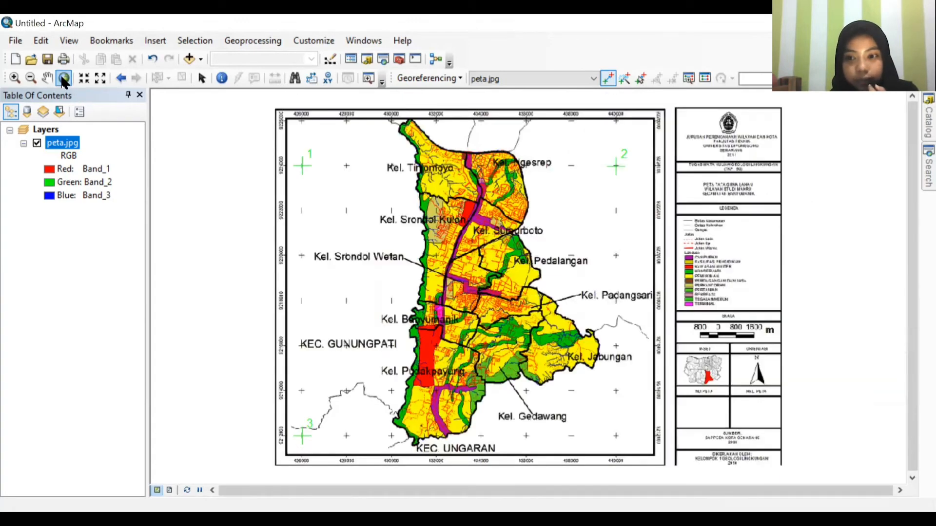
{"action": "left_click", "coordinate": [14, 78]}
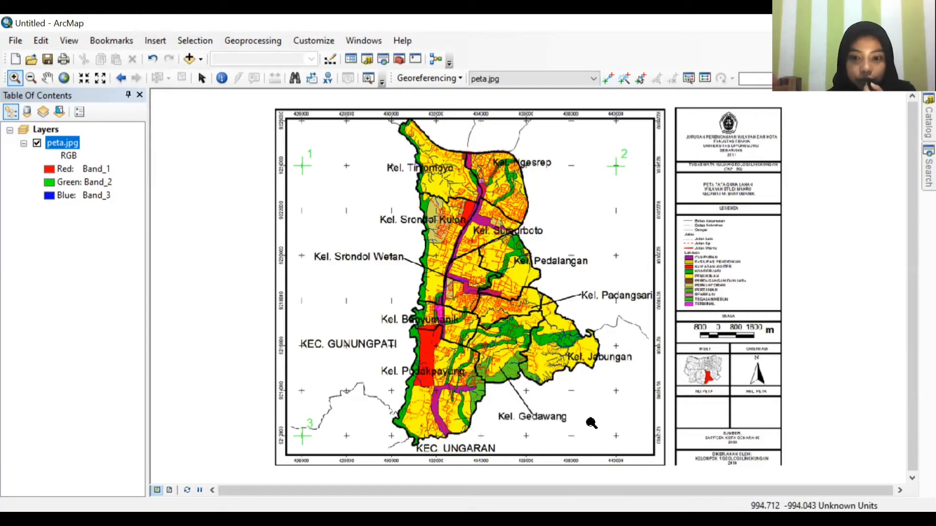
{"action": "left_click_drag", "start_coordinate": [590, 418], "coordinate": [675, 476]}
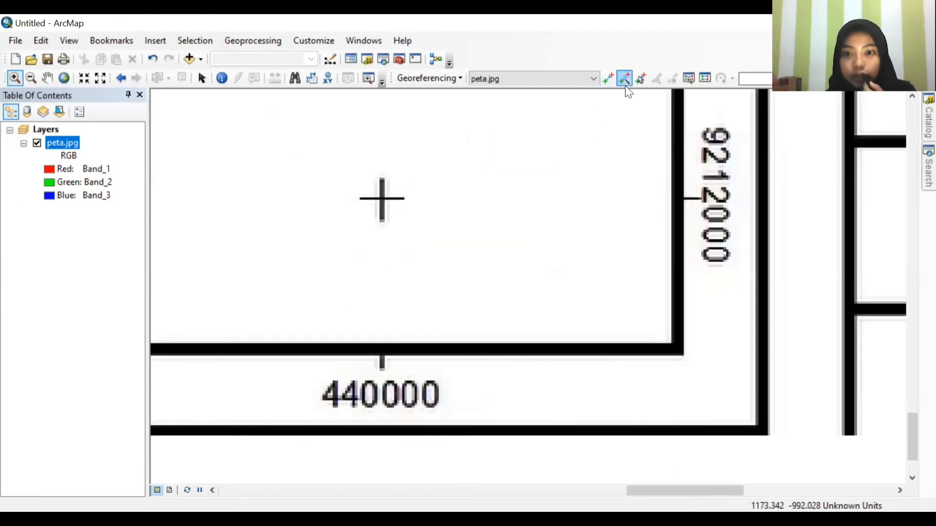
{"action": "left_click", "coordinate": [607, 78]}
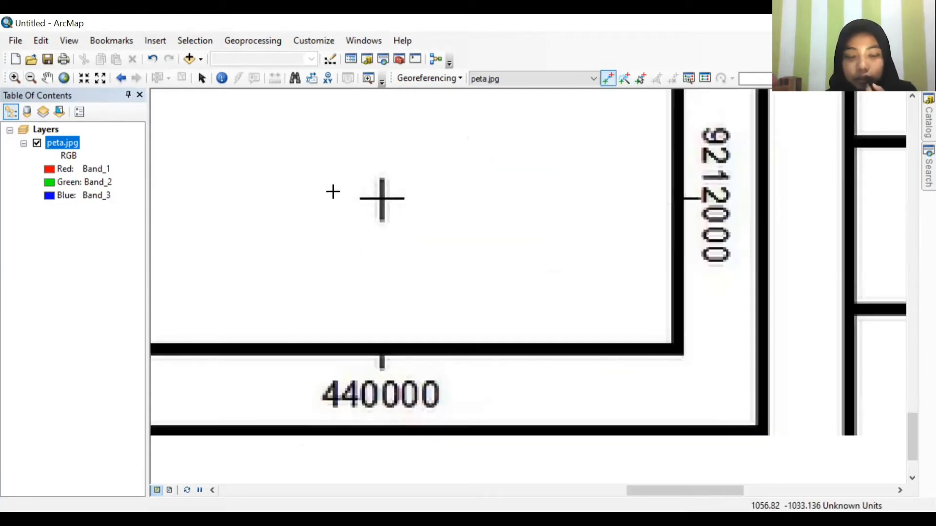
{"action": "left_click", "coordinate": [381, 199]}
- Enter X 440000 and Y 9212000 as the fourth control point's coordinates
{"action": "right_click", "coordinate": [381, 199]}
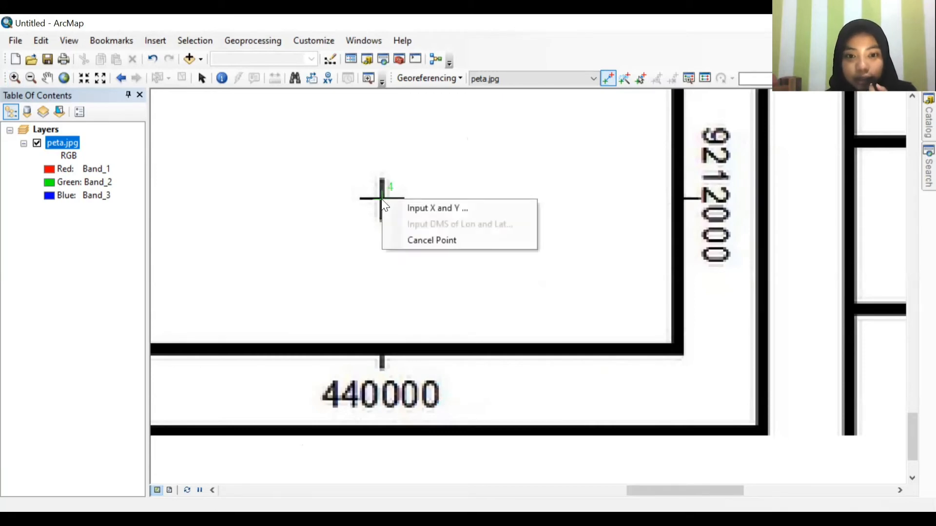
{"action": "left_click", "coordinate": [392, 204]}
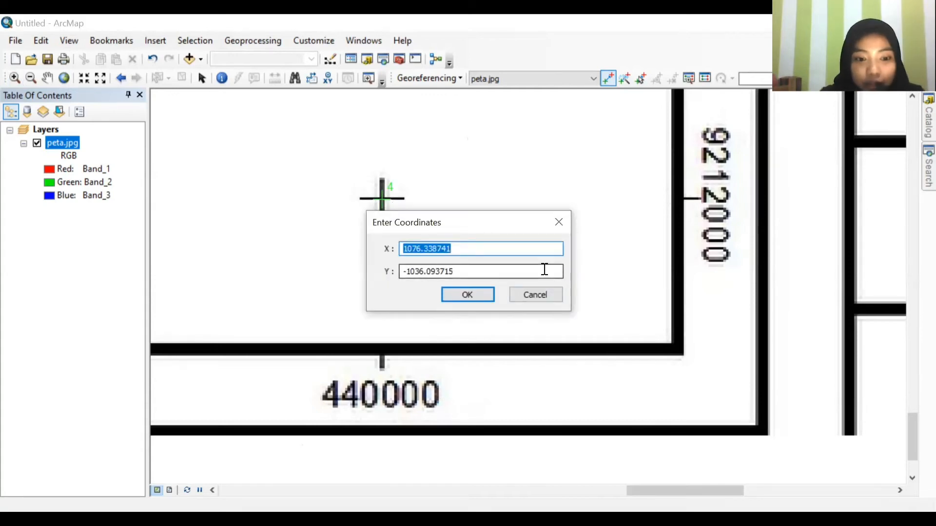
{"action": "type", "text": "440000"}
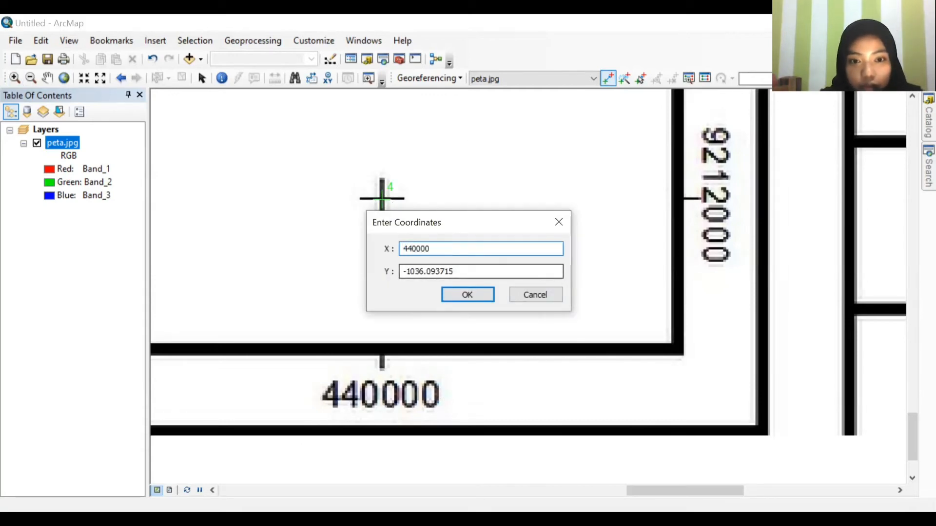
{"action": "key", "text": "Tab"}
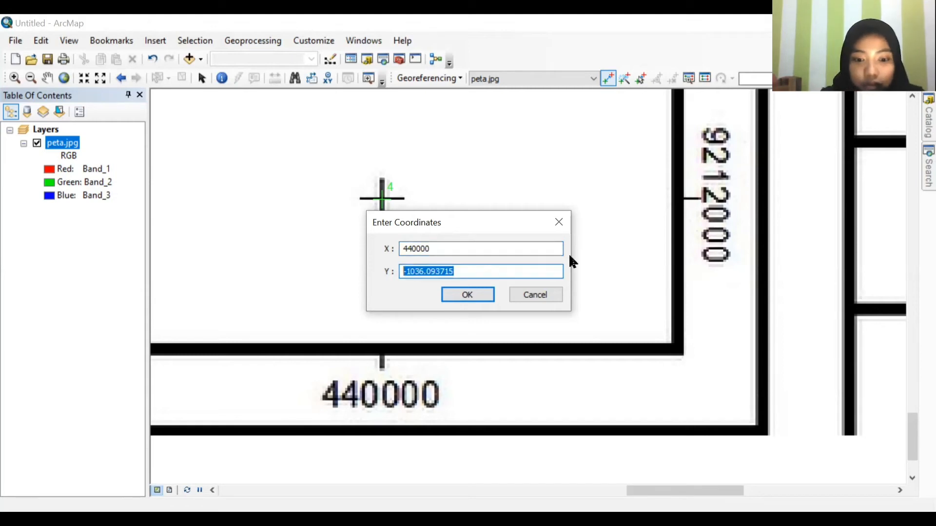
{"action": "type", "text": "9212"}
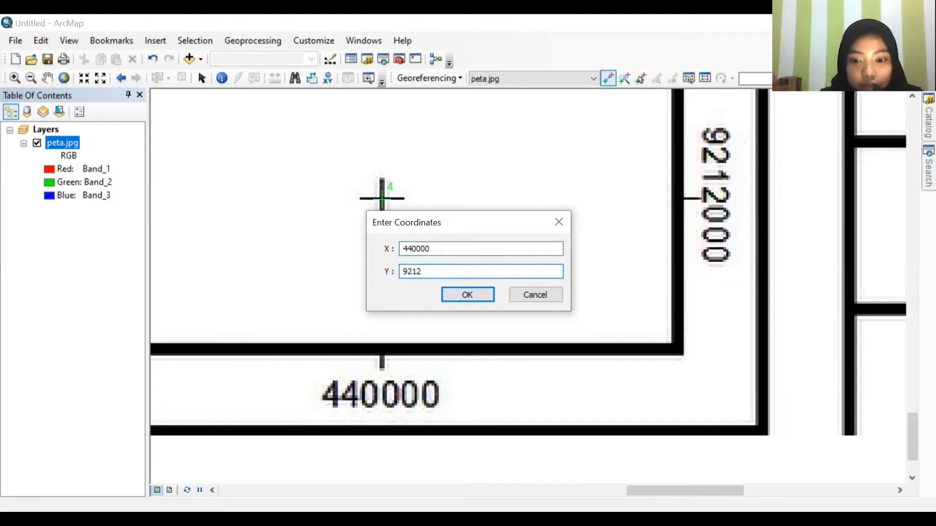
{"action": "type", "text": "000"}
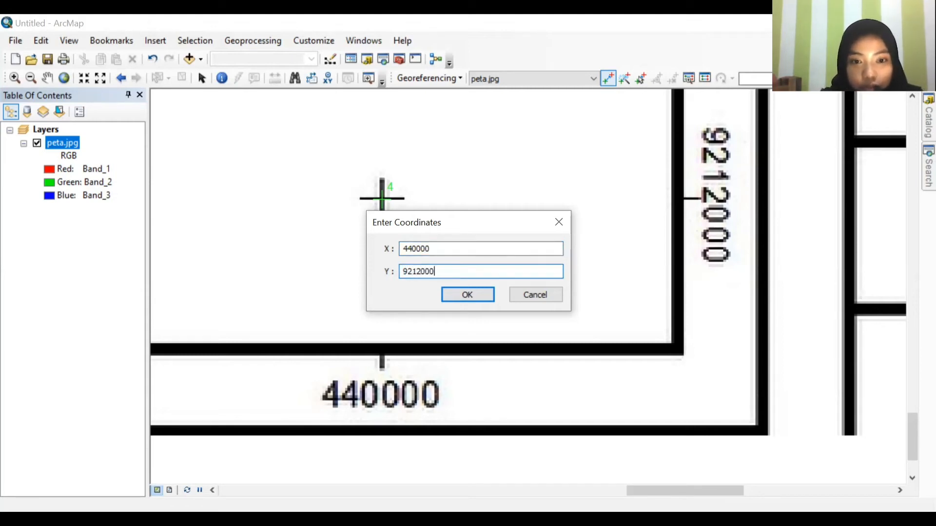
{"action": "left_click", "coordinate": [458, 296]}
- Review the map coordinates and residuals of all four control points in the link table, and close it
{"action": "left_click", "coordinate": [68, 77]}
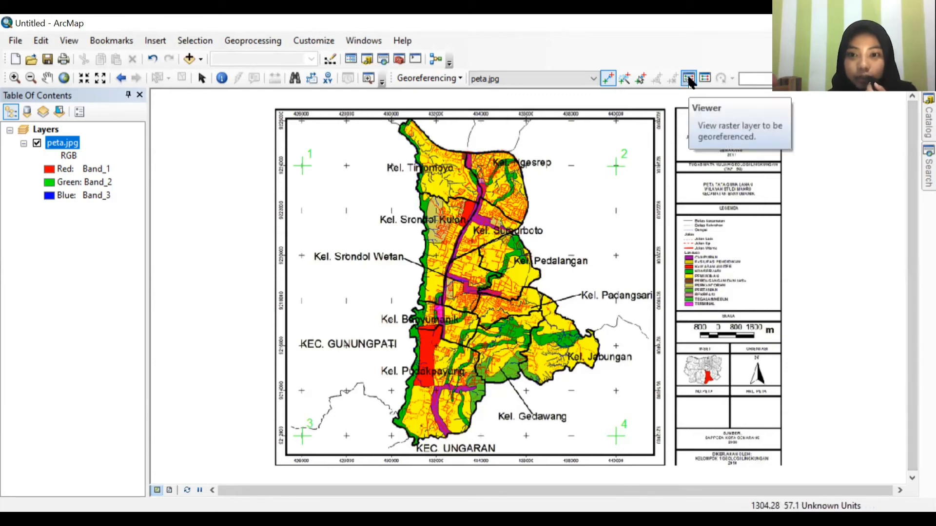
{"action": "left_click", "coordinate": [703, 79]}
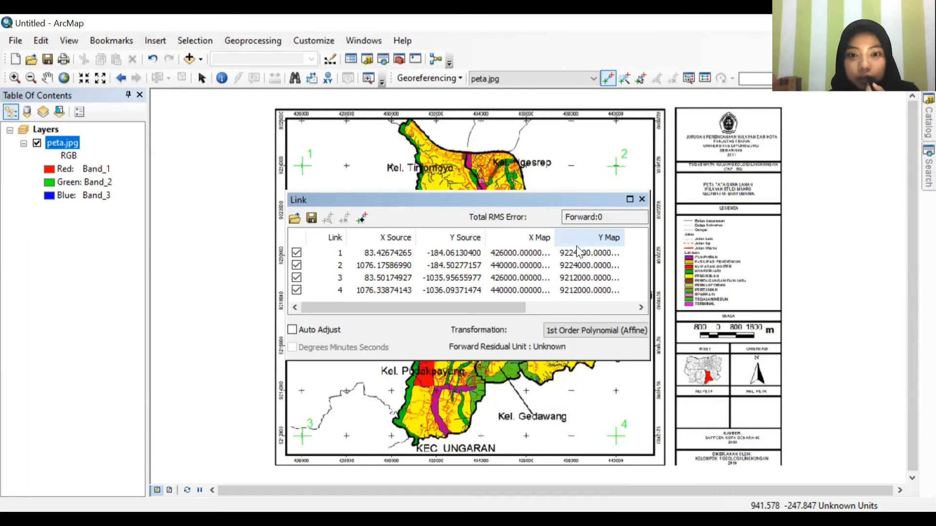
{"action": "left_click_drag", "start_coordinate": [517, 306], "coordinate": [625, 288]}
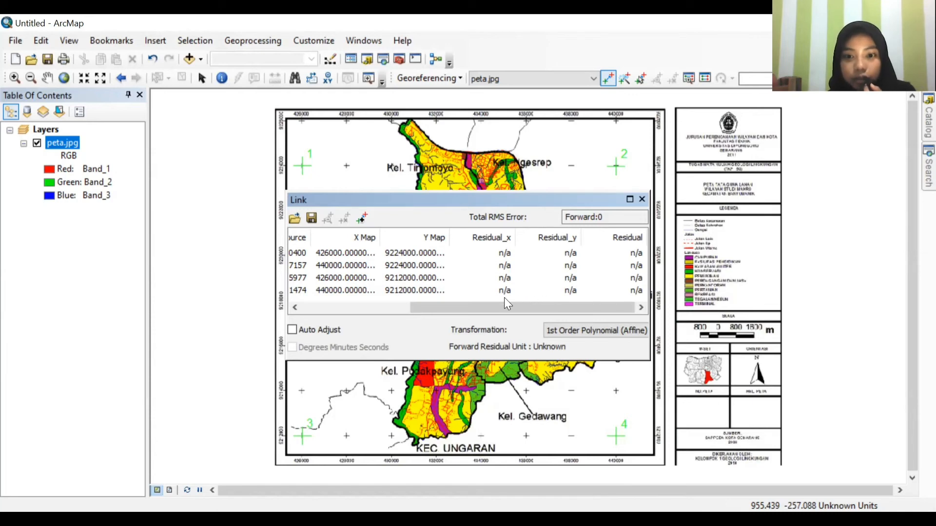
{"action": "left_click", "coordinate": [433, 278]}
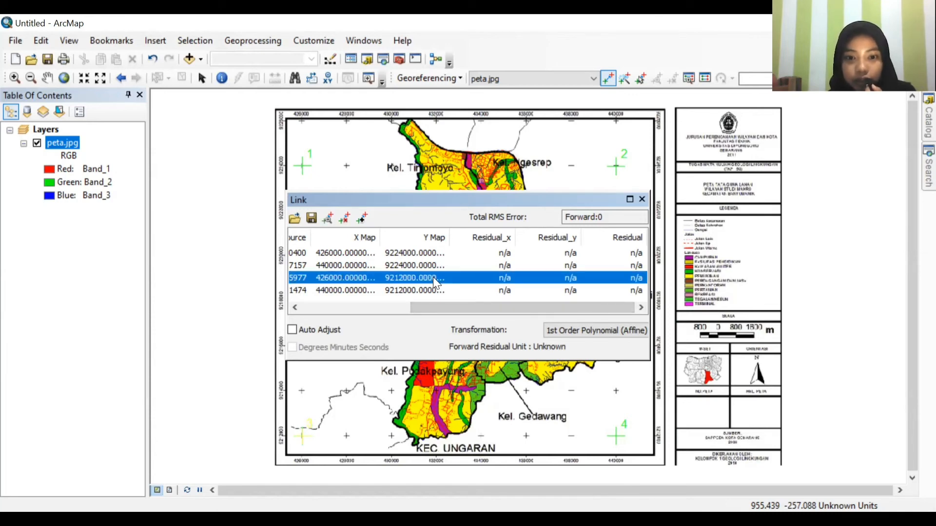
{"action": "left_click", "coordinate": [506, 298]}
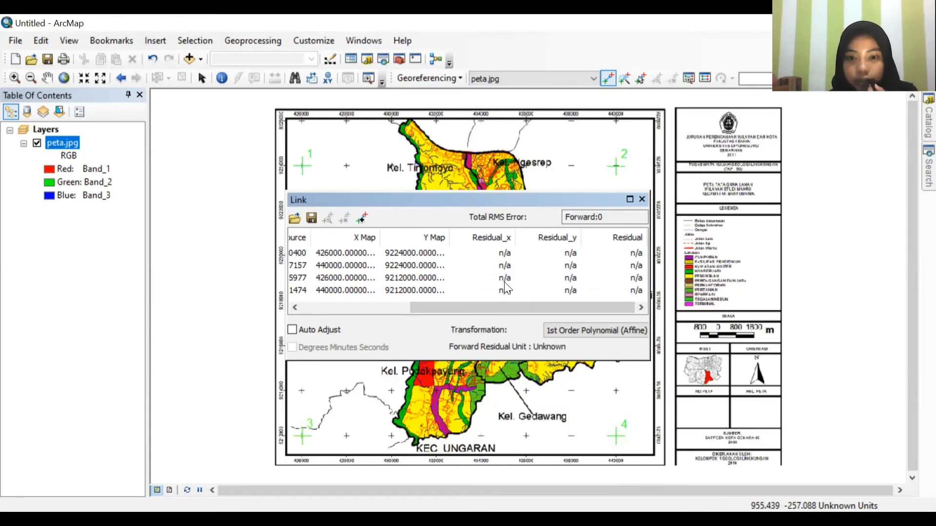
{"action": "left_click", "coordinate": [642, 200]}
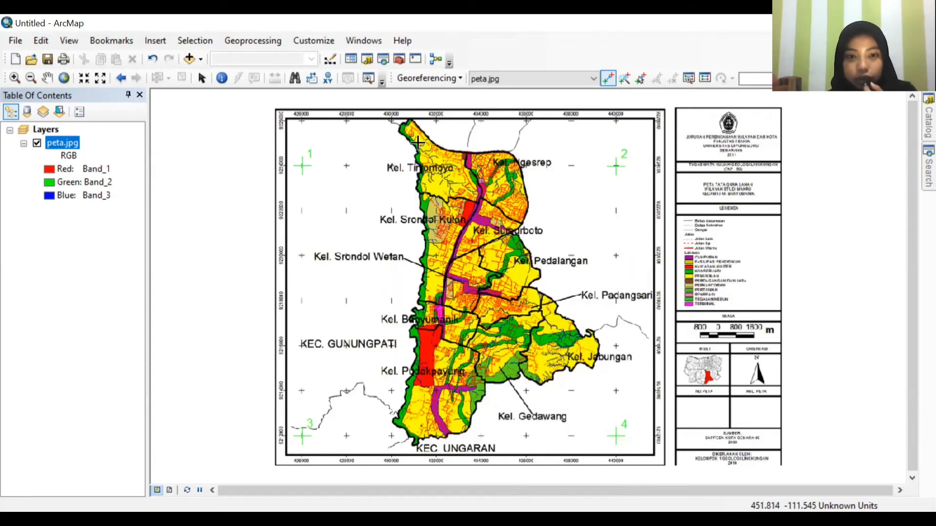
- Turn on Auto Adjust for the georeferencing links and zoom to the extent of the peta.jpg layer
{"action": "left_click", "coordinate": [459, 80]}
{"action": "left_click", "coordinate": [446, 162]}
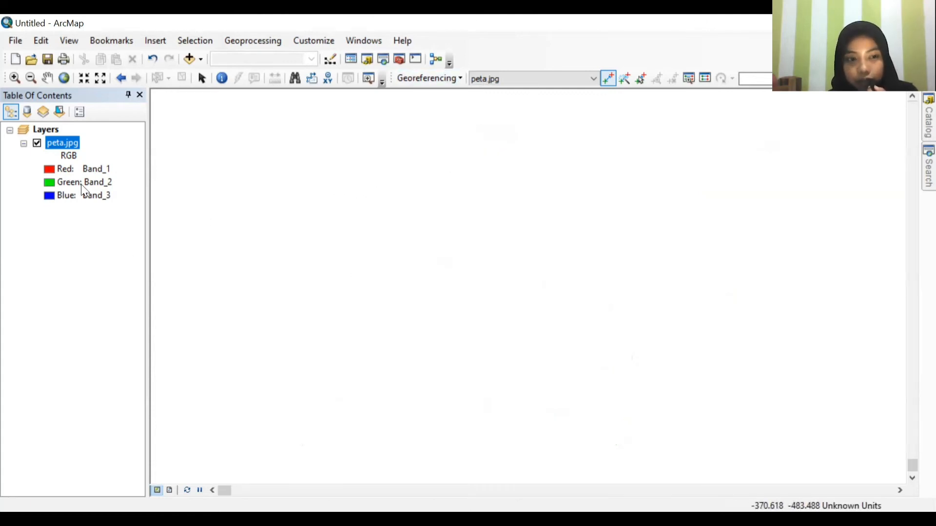
{"action": "right_click", "coordinate": [57, 142]}
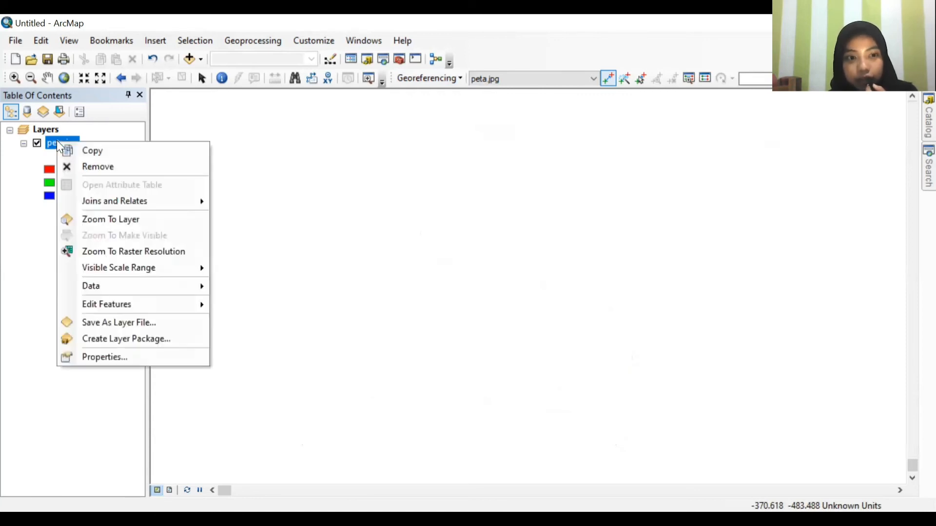
{"action": "left_click", "coordinate": [99, 217]}
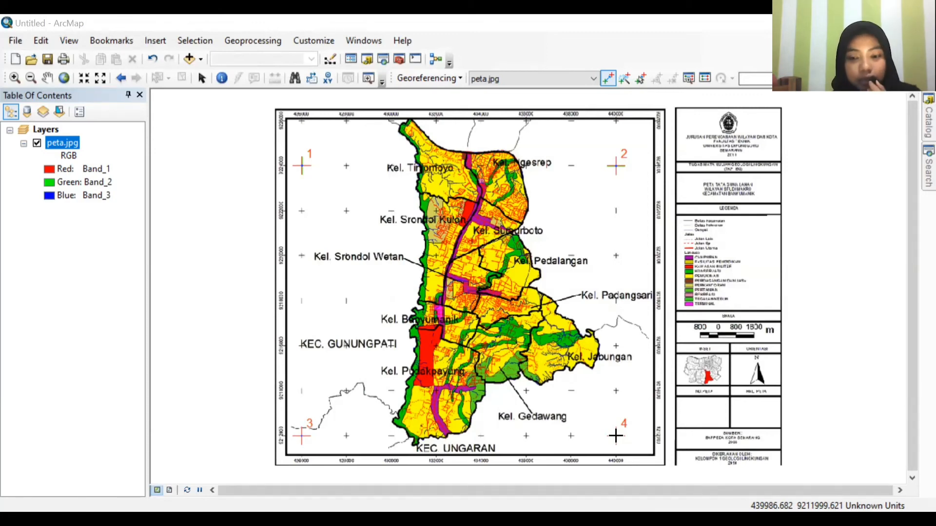
- Check the total RMS error of the four control points in the link table, and save the warp to the dataset with Update Georeferencing
{"action": "left_click", "coordinate": [705, 80]}
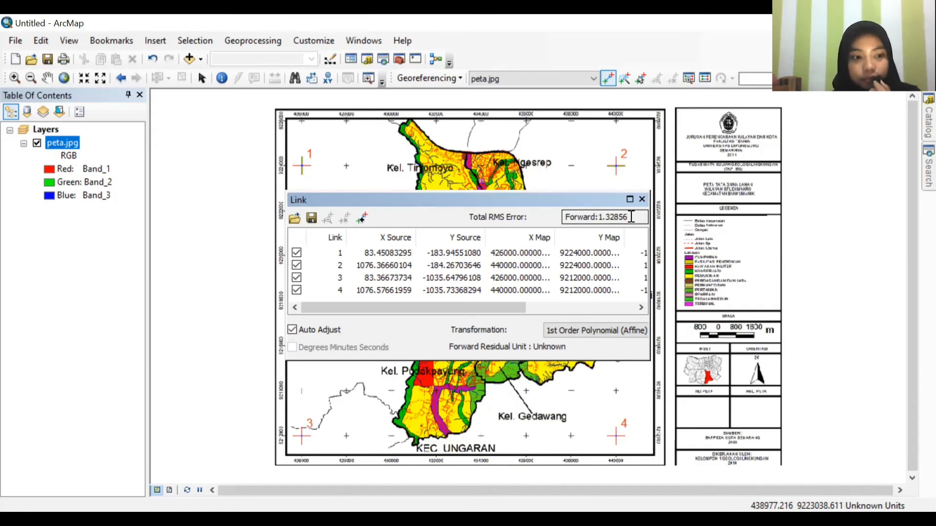
{"action": "left_click", "coordinate": [640, 199]}
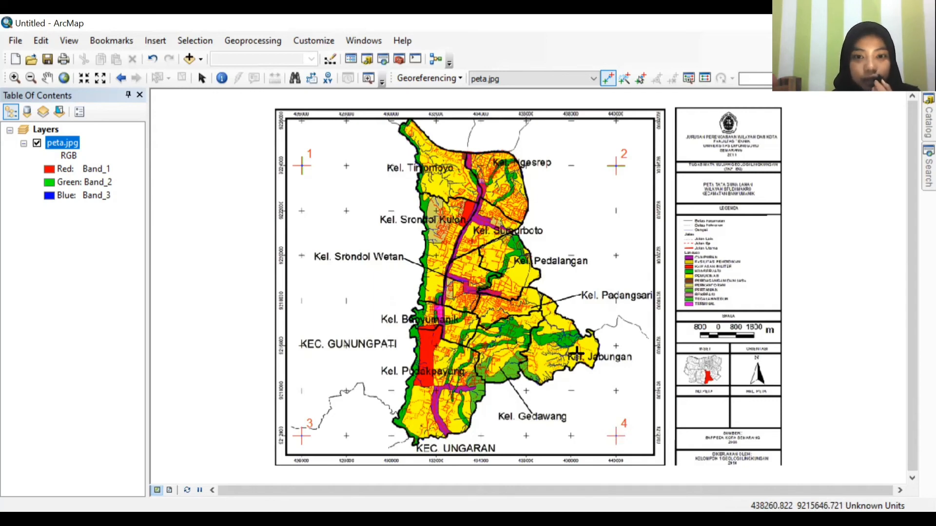
{"action": "left_click", "coordinate": [461, 77]}
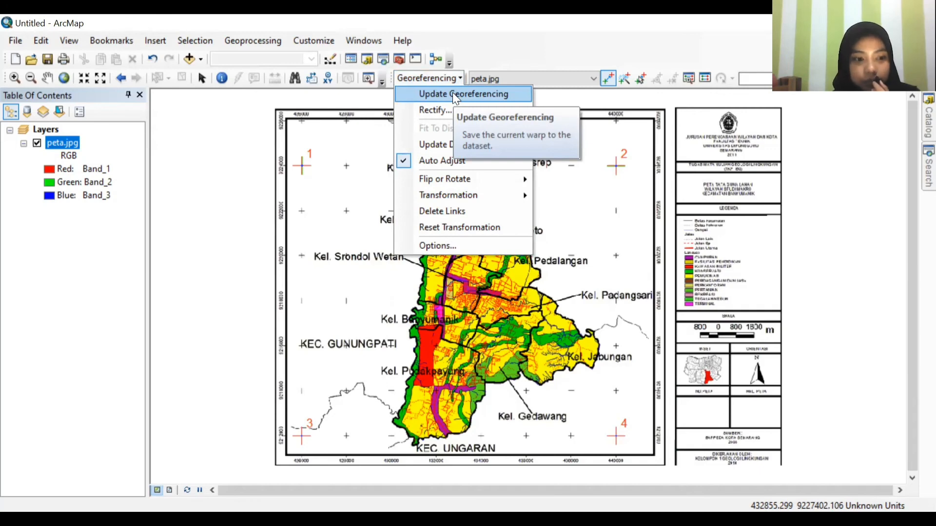
{"action": "left_click", "coordinate": [454, 95]}
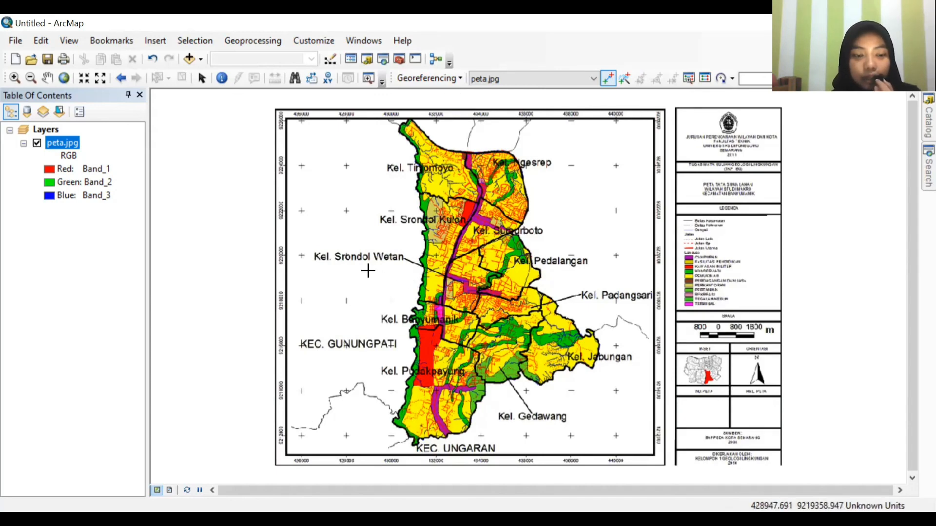
- Remove the peta.jpg layer from the map and add peta.jpg again from the folder D:\Pictures\REKTIFIKASI
{"action": "right_click", "coordinate": [62, 144]}
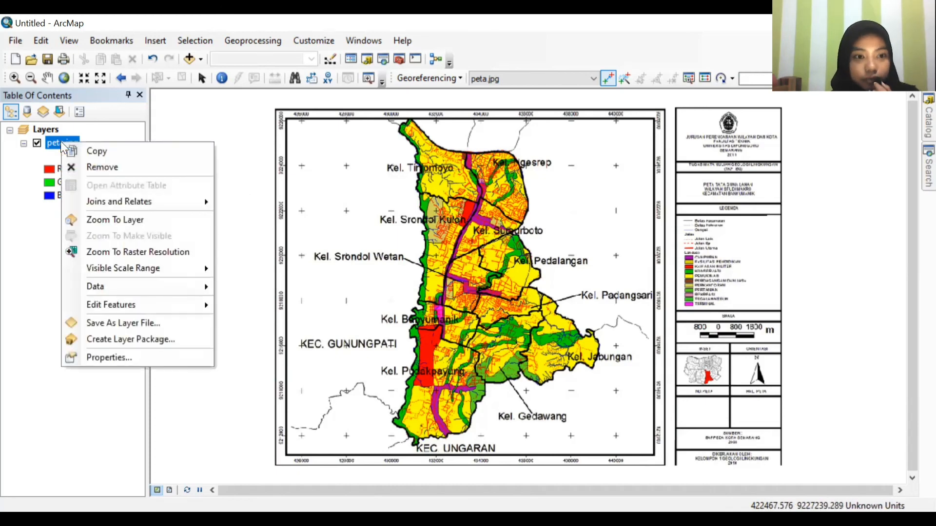
{"action": "left_click", "coordinate": [78, 167]}
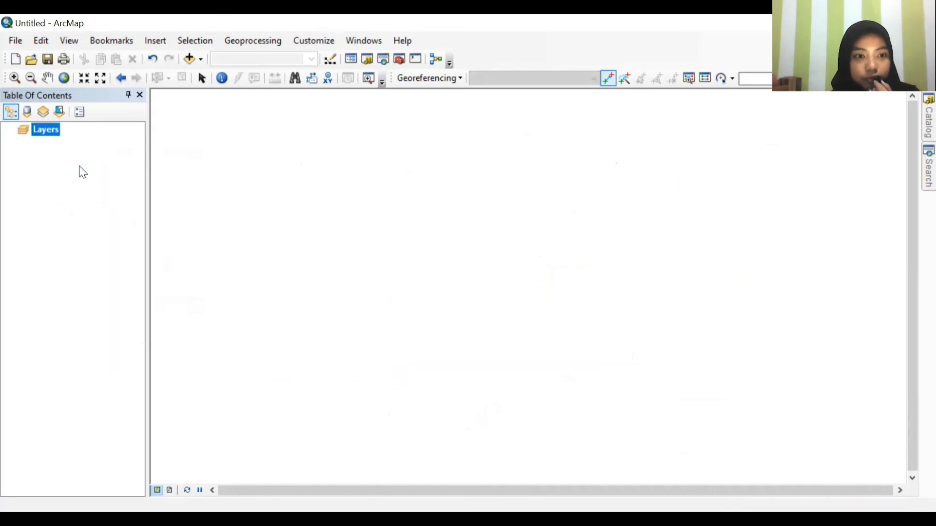
{"action": "right_click", "coordinate": [48, 135]}
{"action": "left_click", "coordinate": [59, 138]}
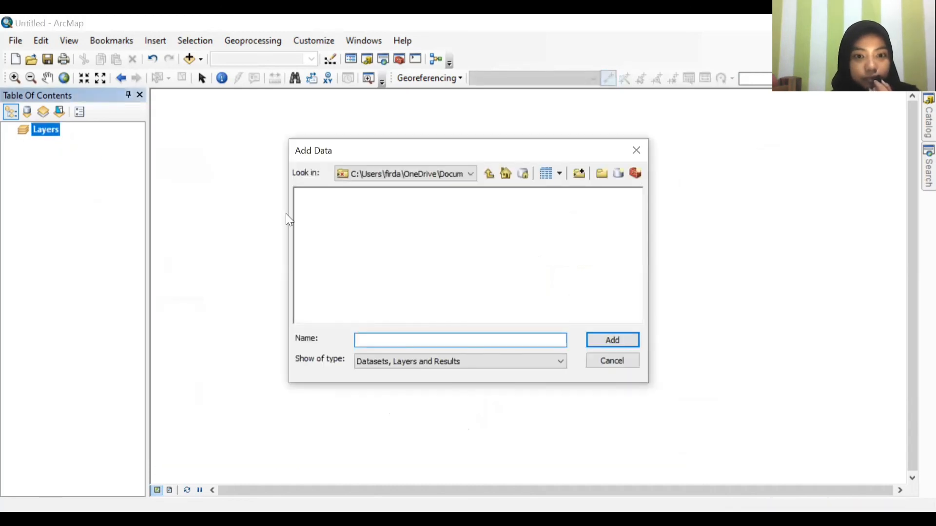
{"action": "left_click", "coordinate": [471, 177]}
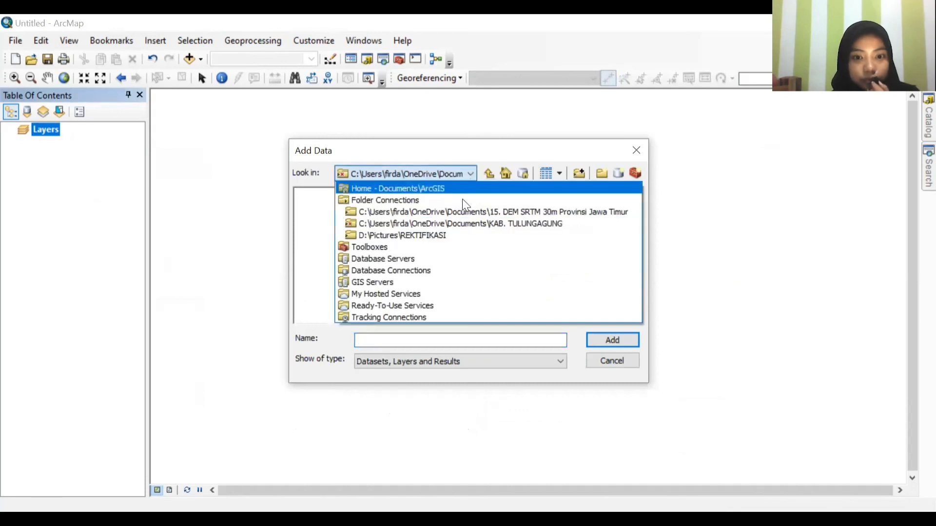
{"action": "left_click", "coordinate": [444, 235]}
{"action": "left_click", "coordinate": [338, 209]}
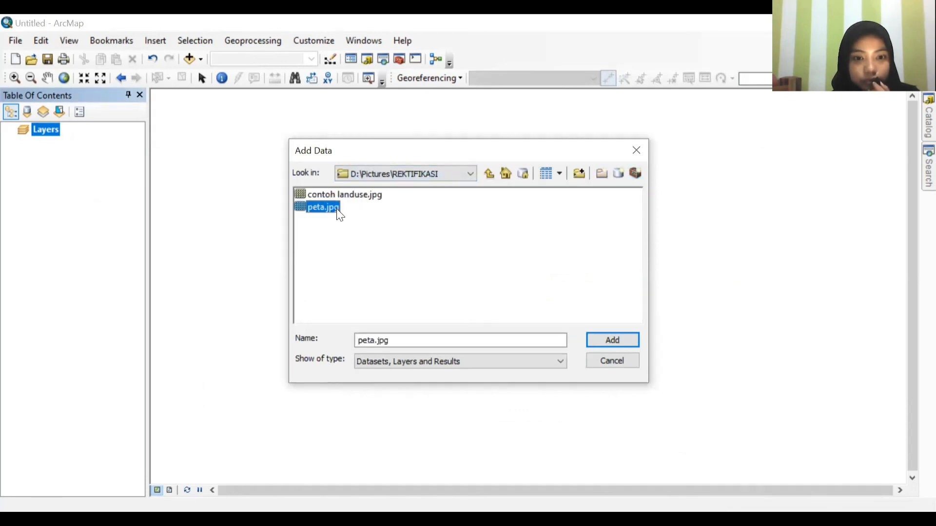
{"action": "left_click", "coordinate": [609, 340]}
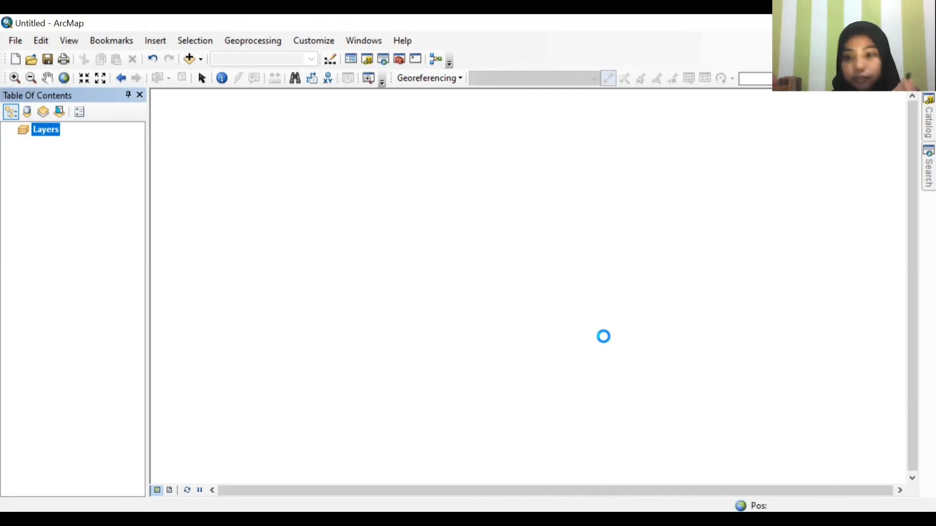
{"action": "left_click", "coordinate": [574, 336]}
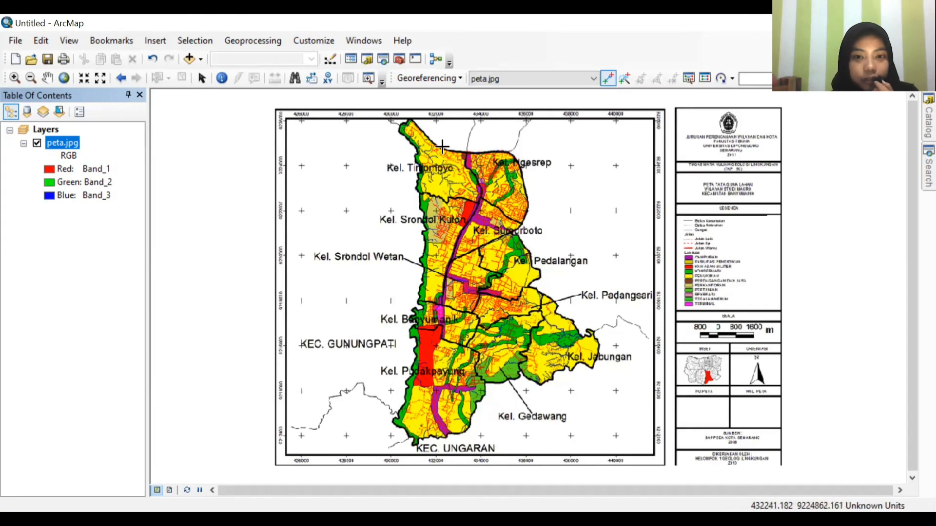
{"action": "left_click", "coordinate": [460, 77]}
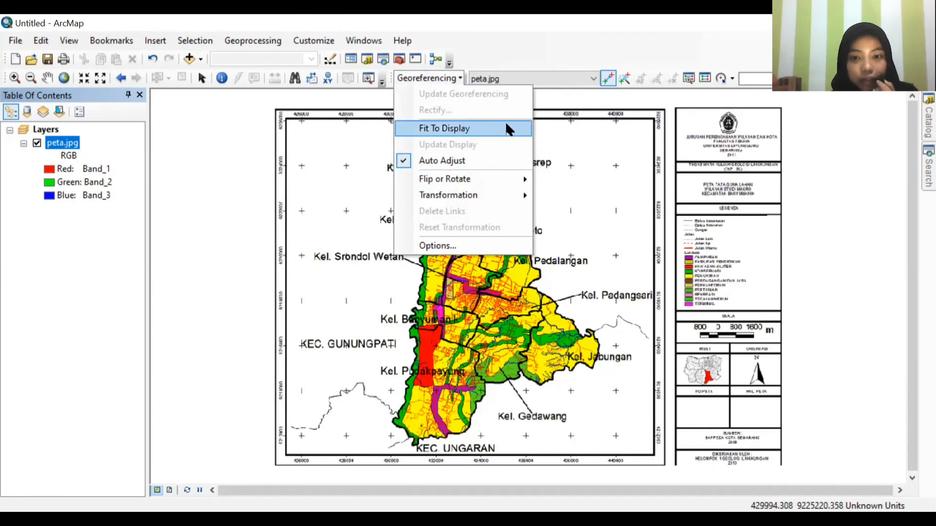
{"action": "left_click", "coordinate": [461, 77]}
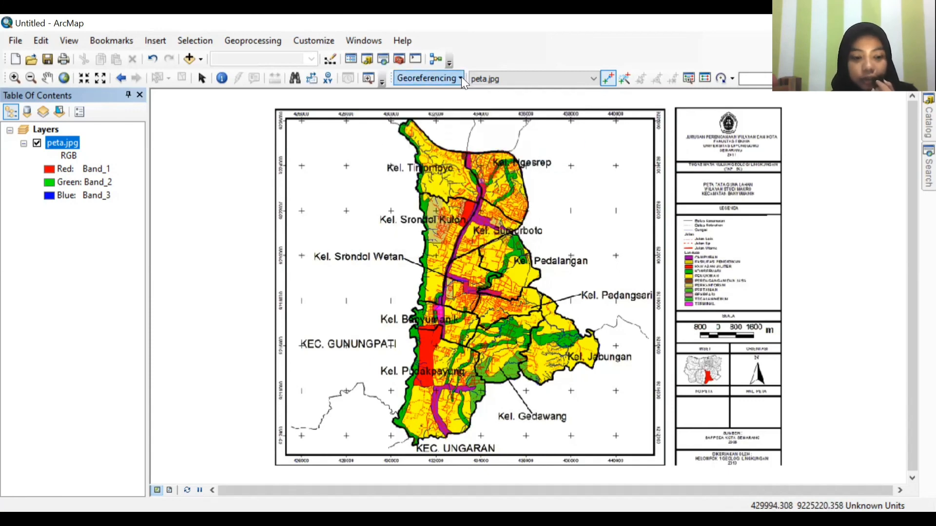